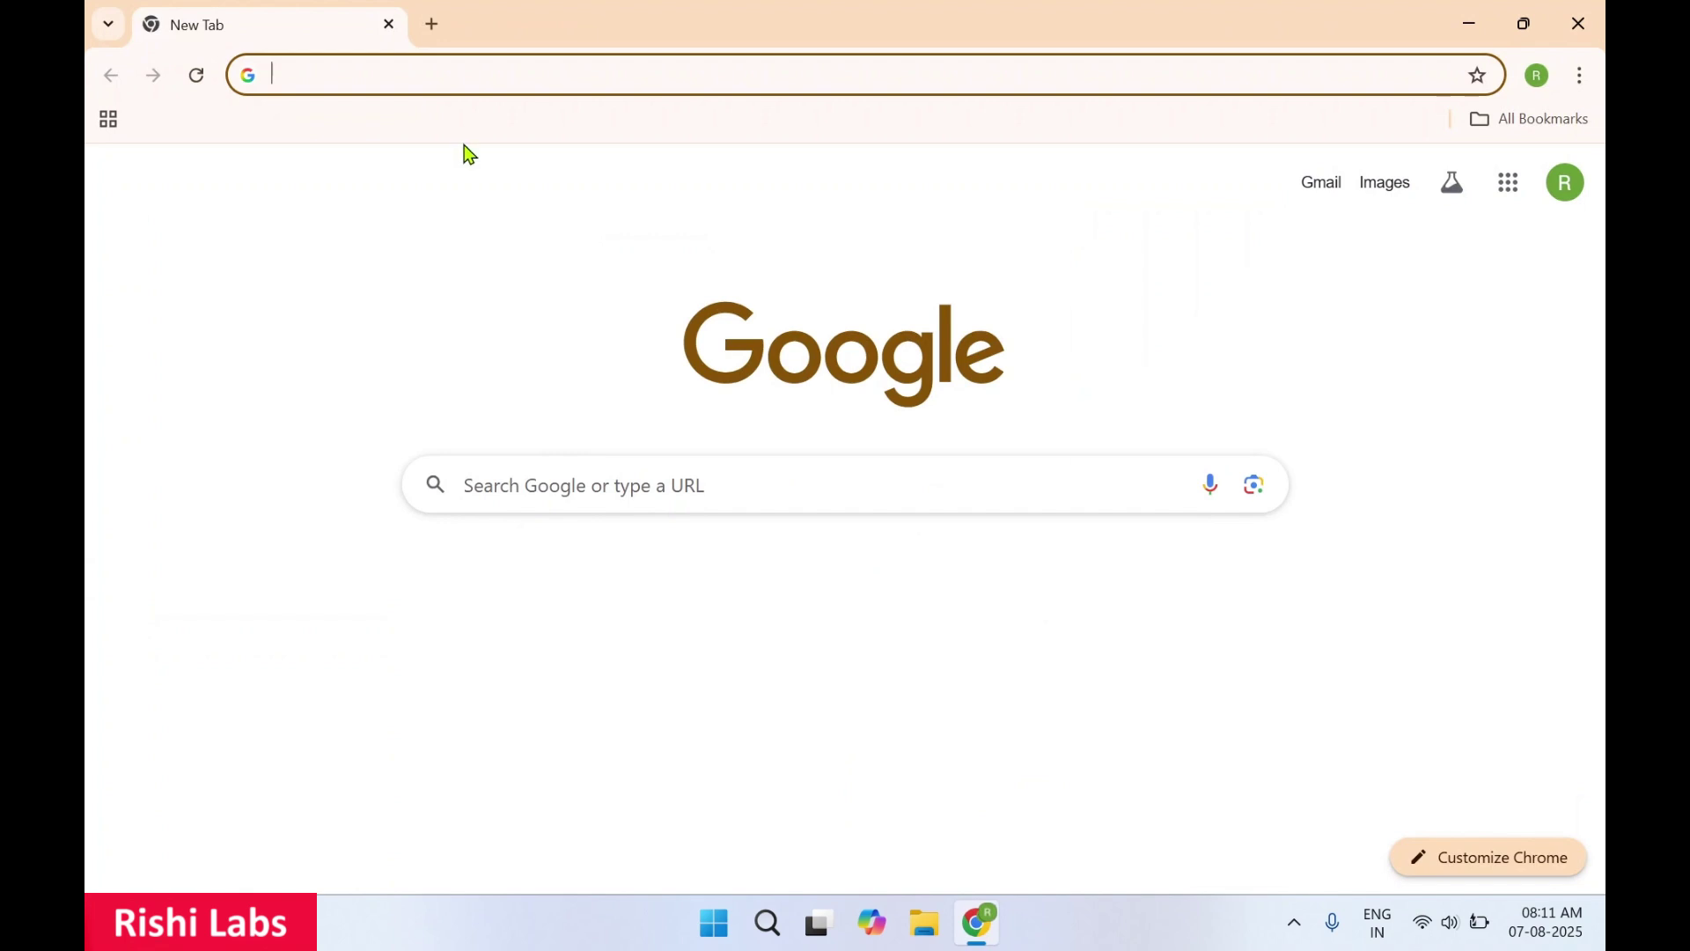
Search the web for "ssms download" and open Microsoft Learn's Install SQL Server Management Studio page.
click(430, 80)
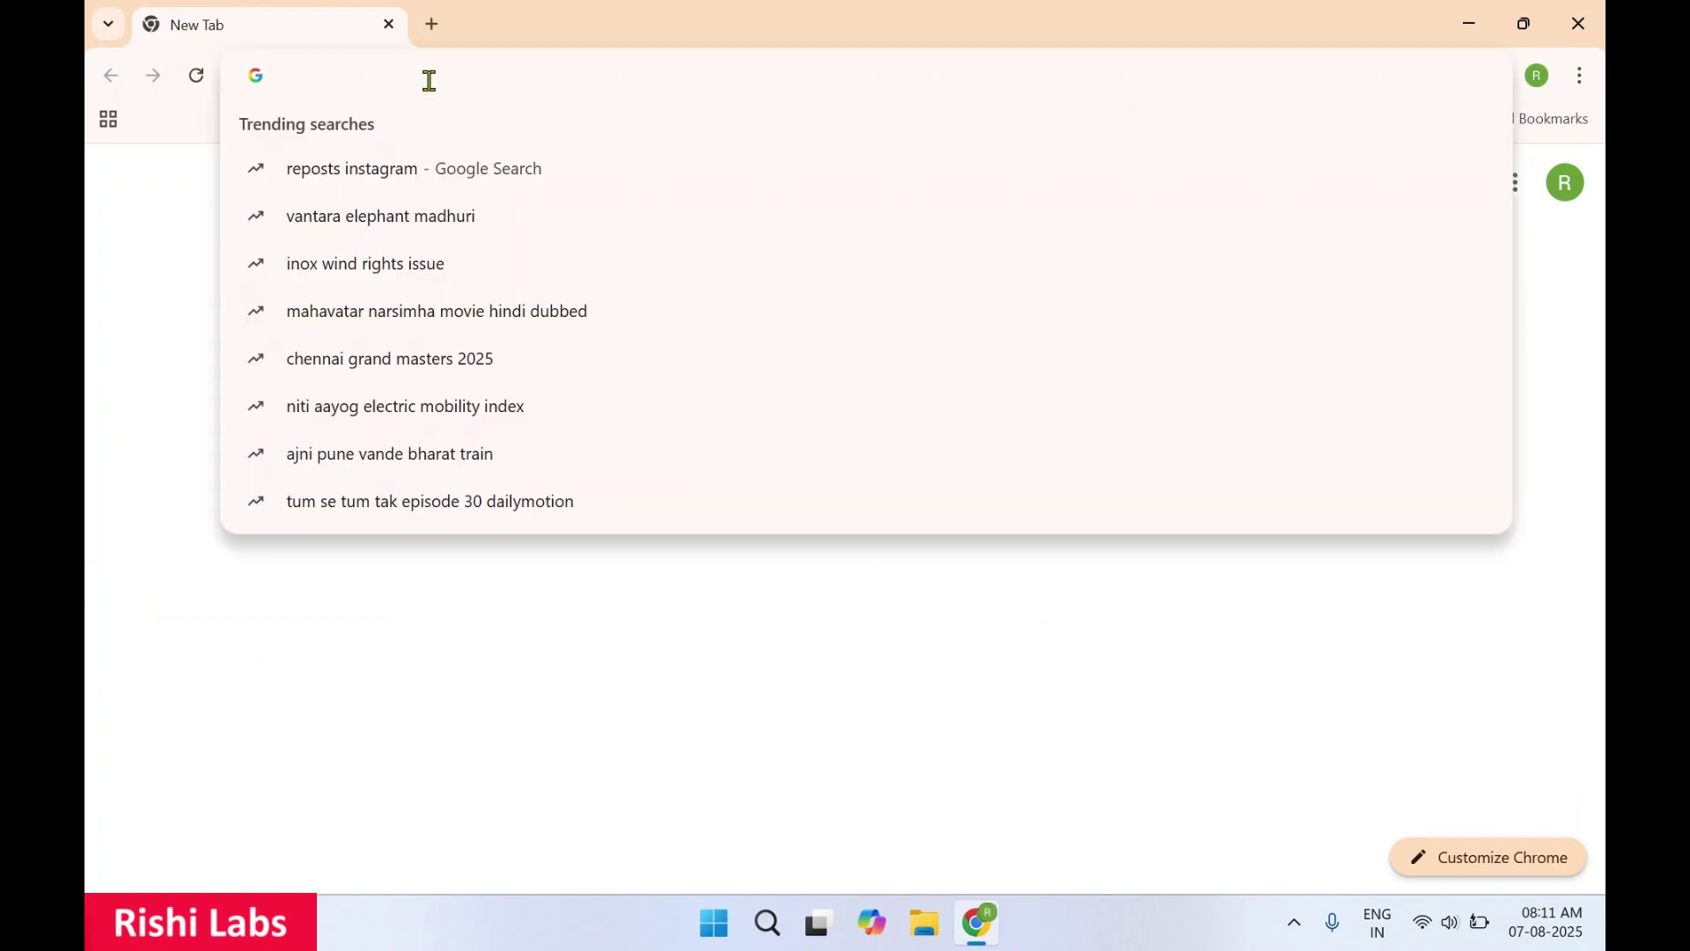
text(ssms)
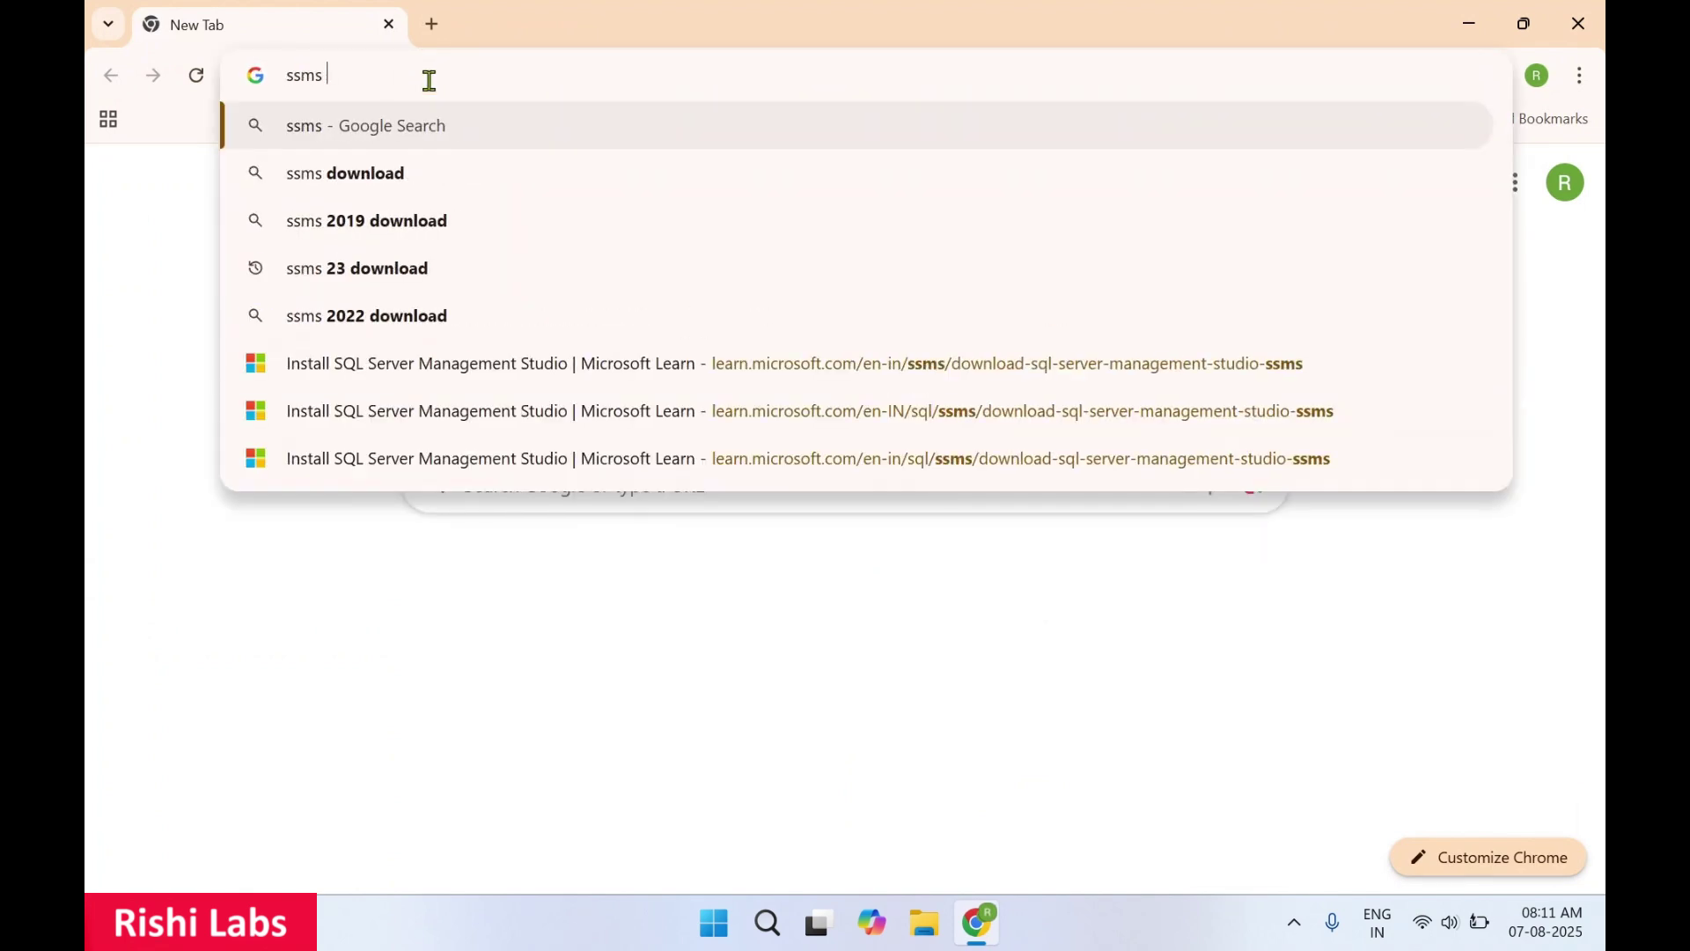
key(Down)
key(Return)
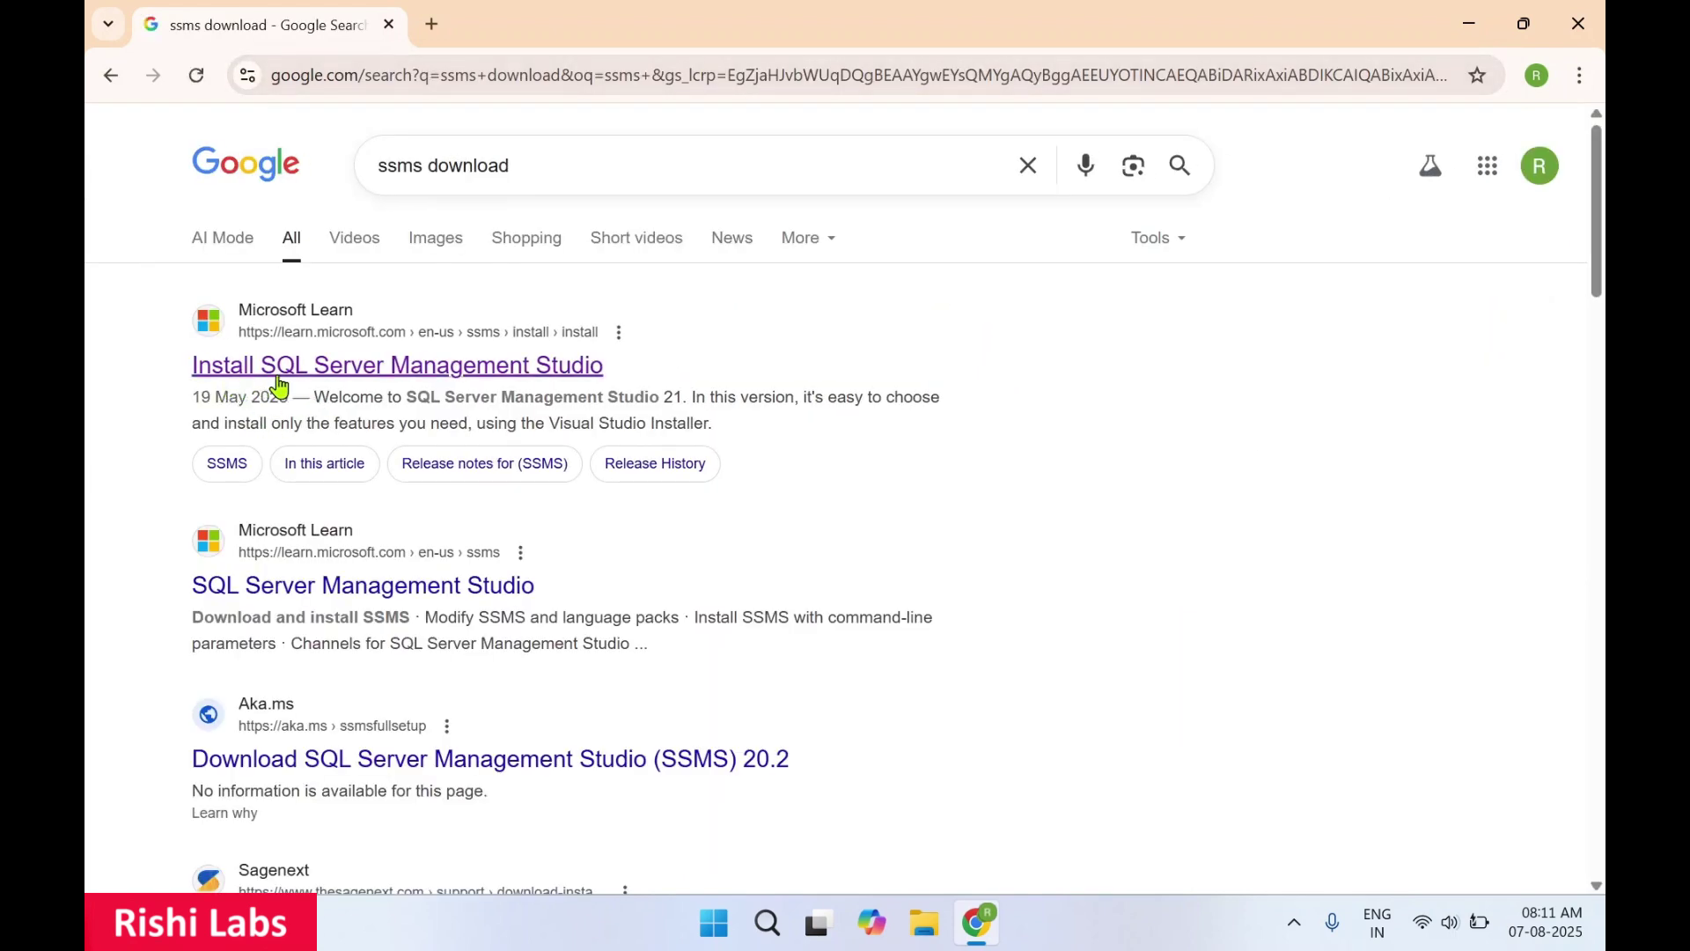
click(366, 385)
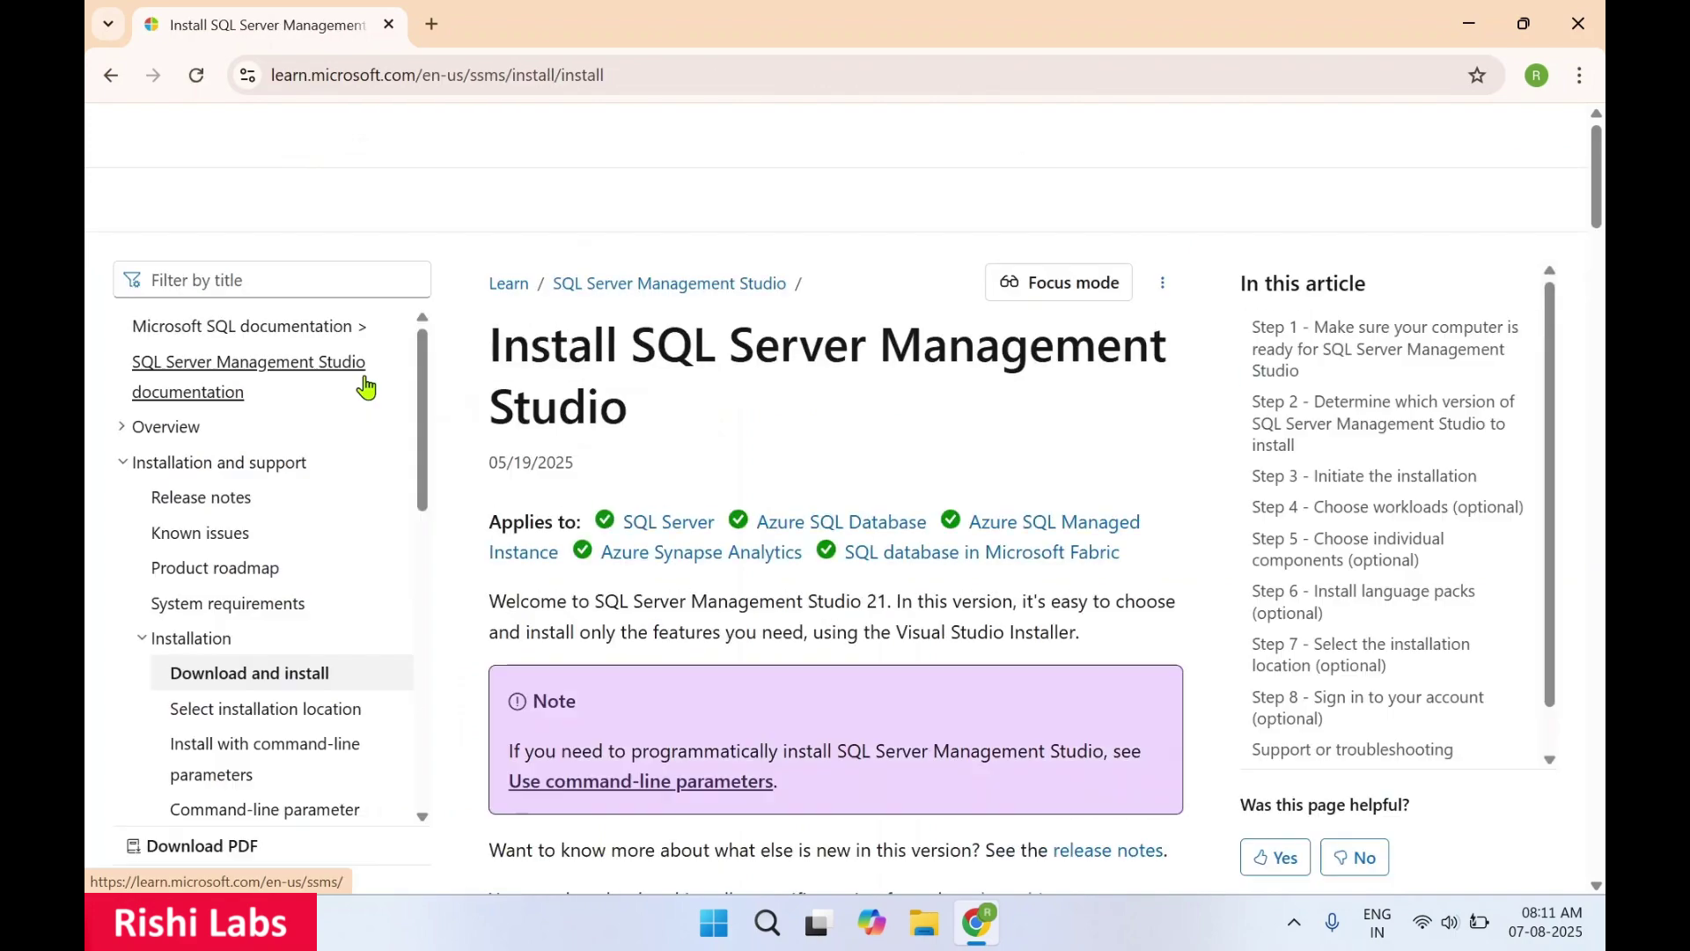
Download the SSMS 21 installer from the article's Step 2 and run vs_SSMS.exe, agreeing to continue with the setup.
scroll(793, 490, down, 7)
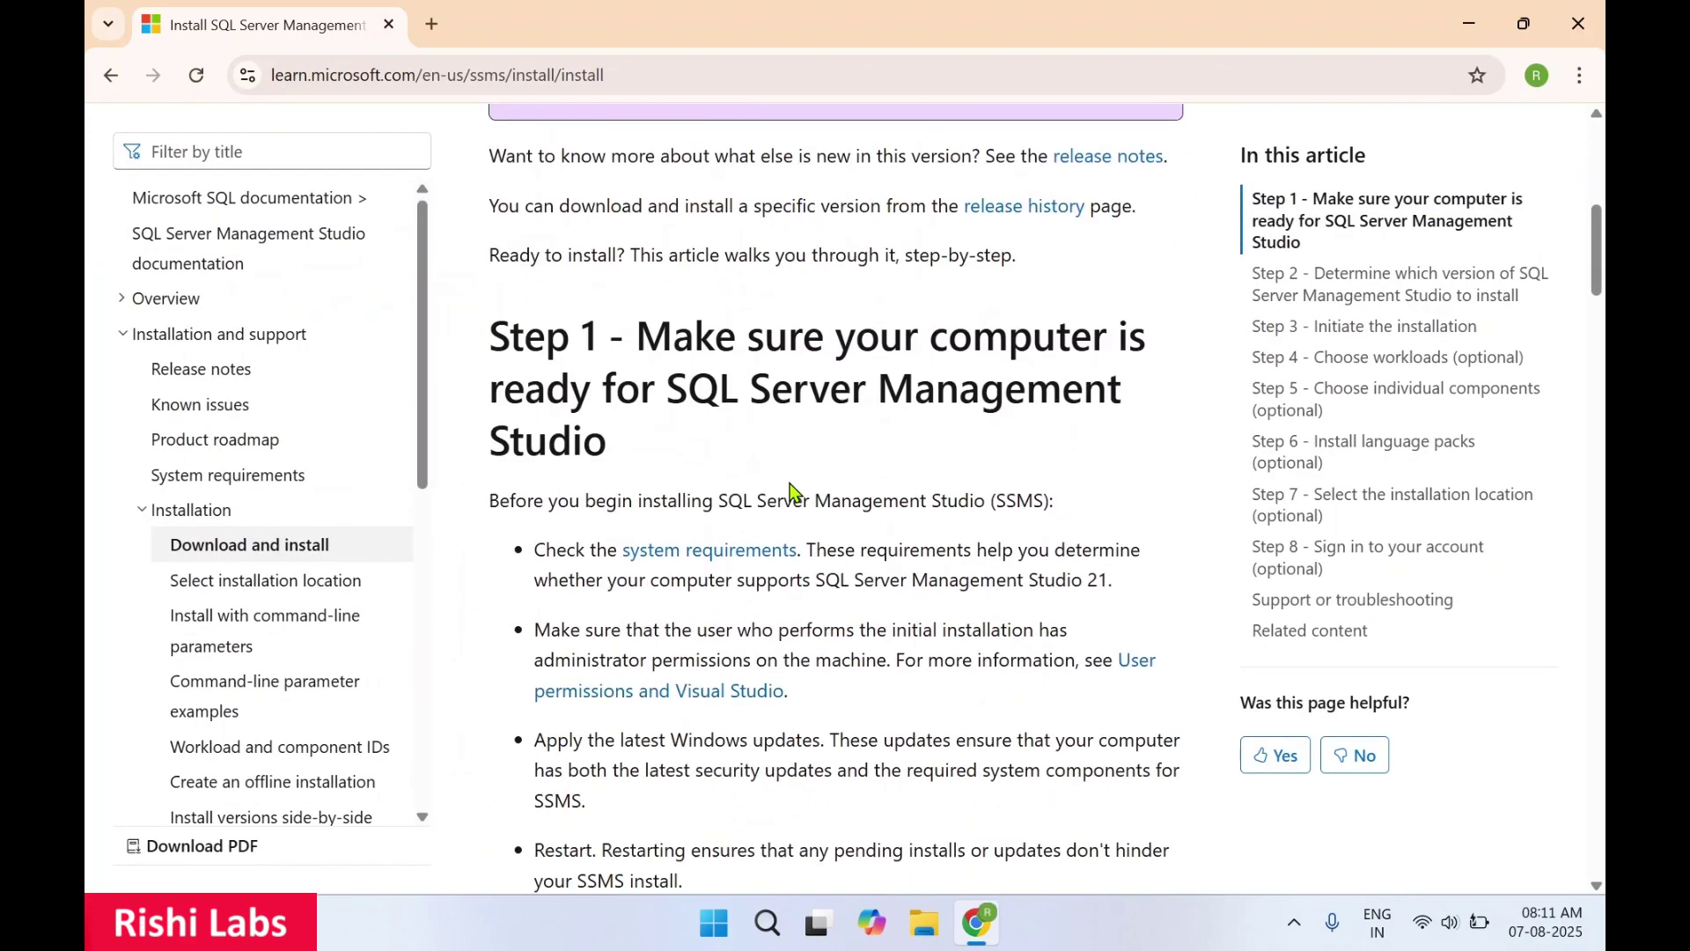
scroll(790, 490, down, 7)
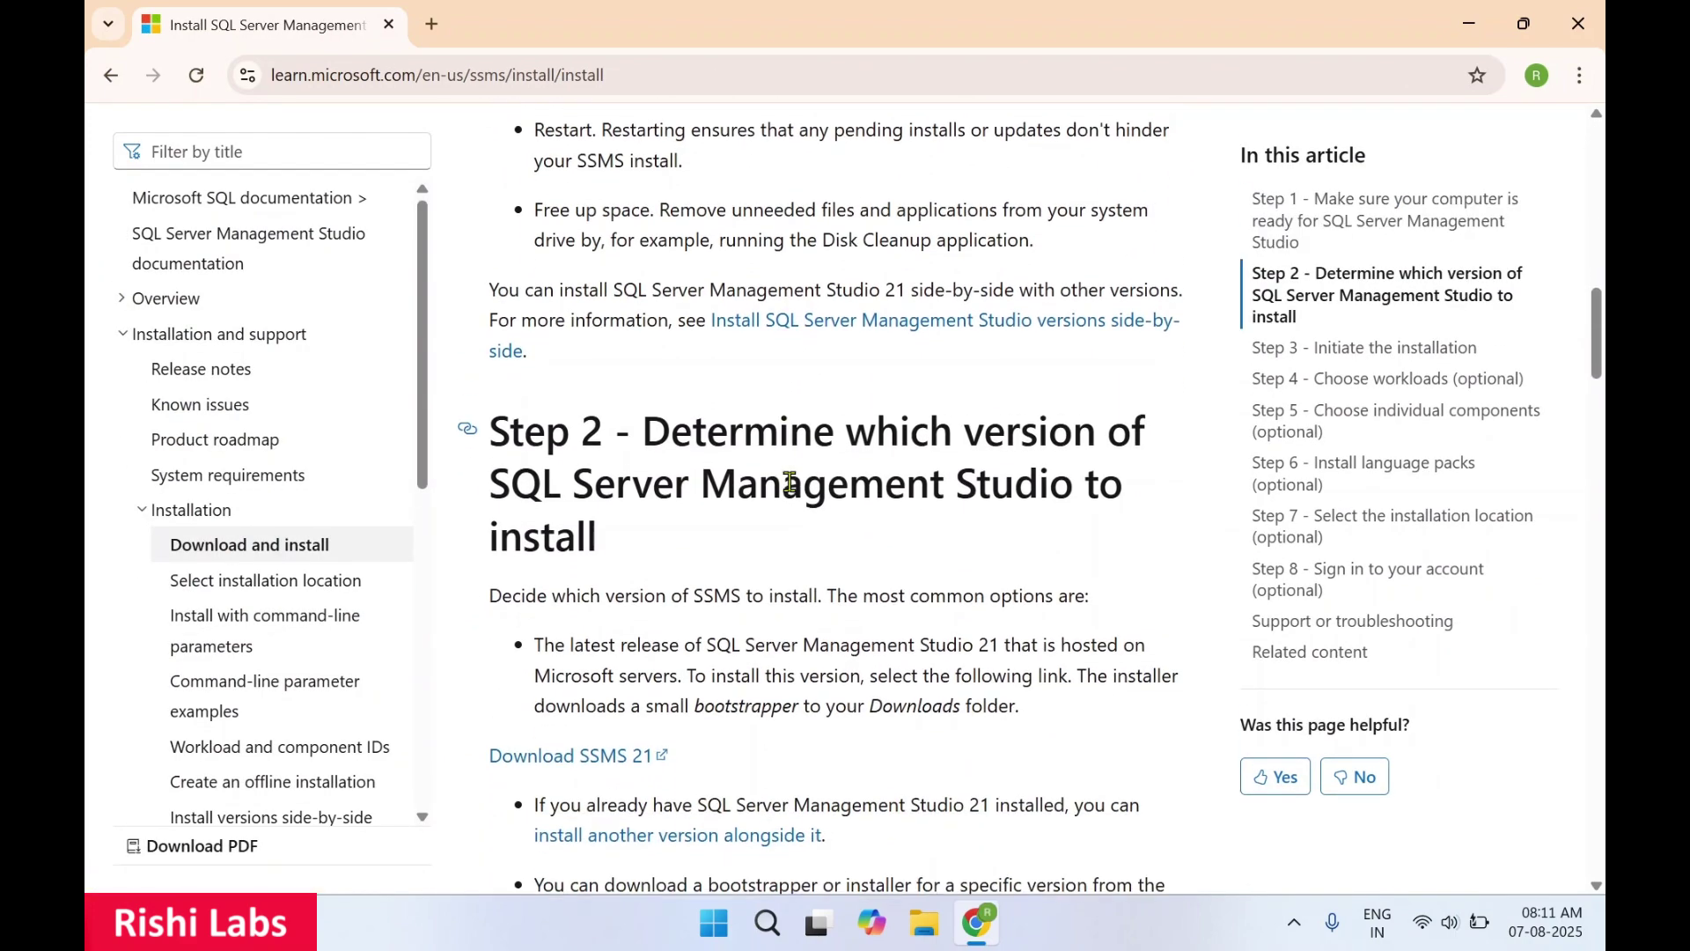
scroll(790, 483, down, 2)
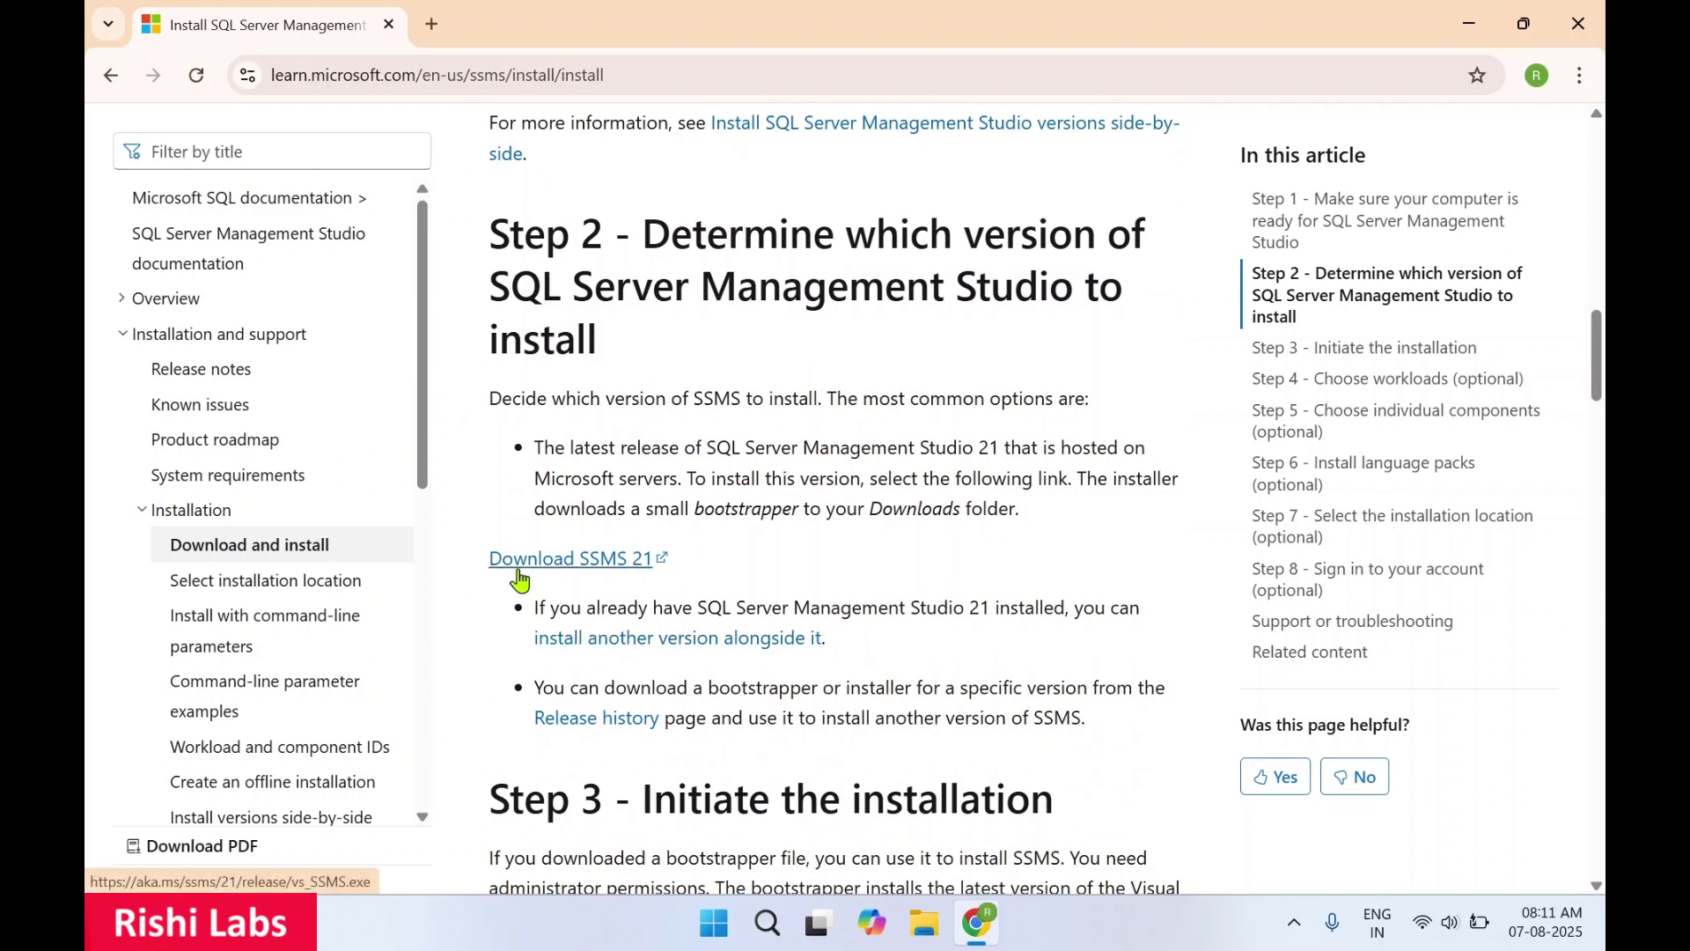
click(581, 570)
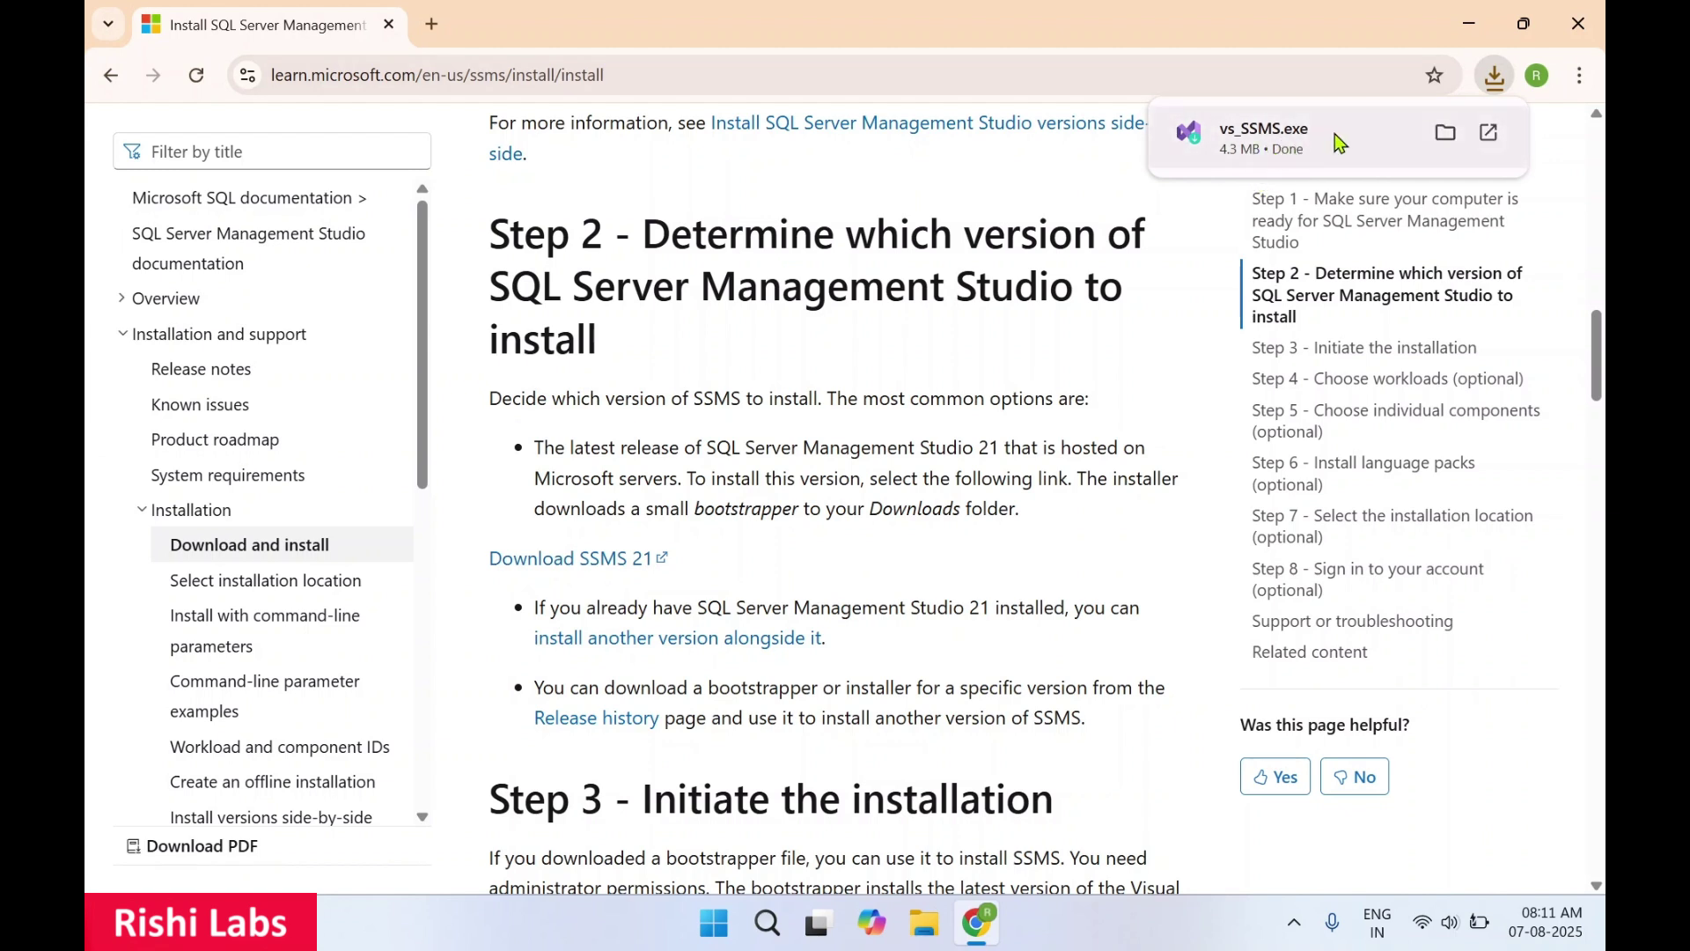
click(1488, 134)
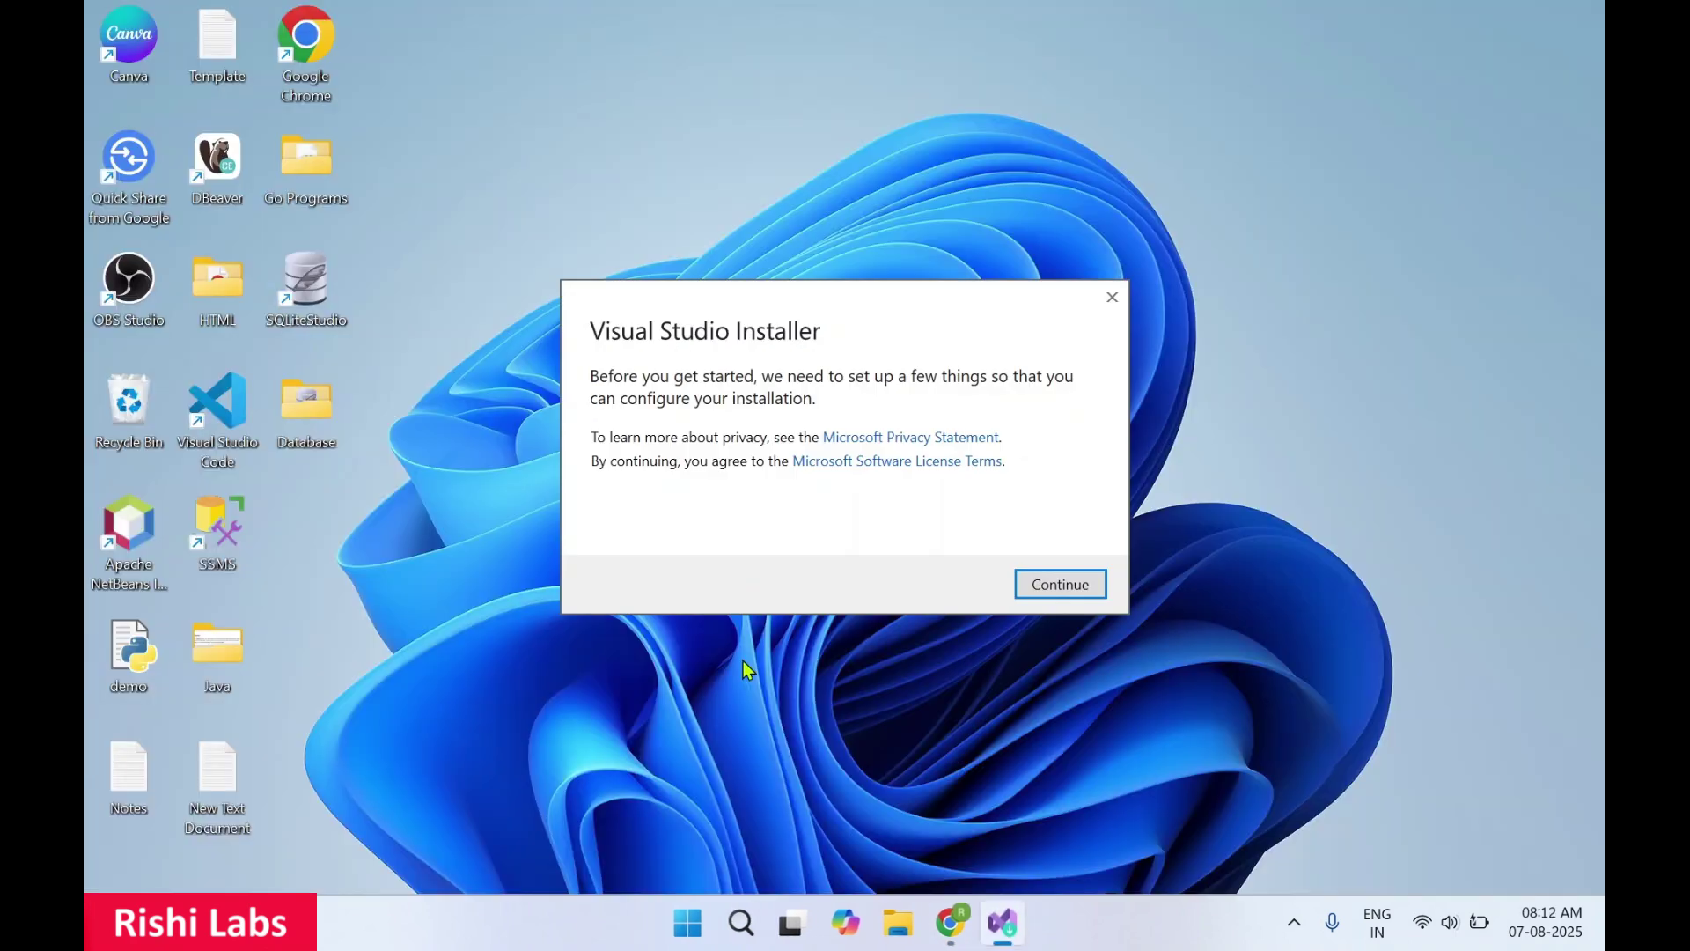
click(1081, 591)
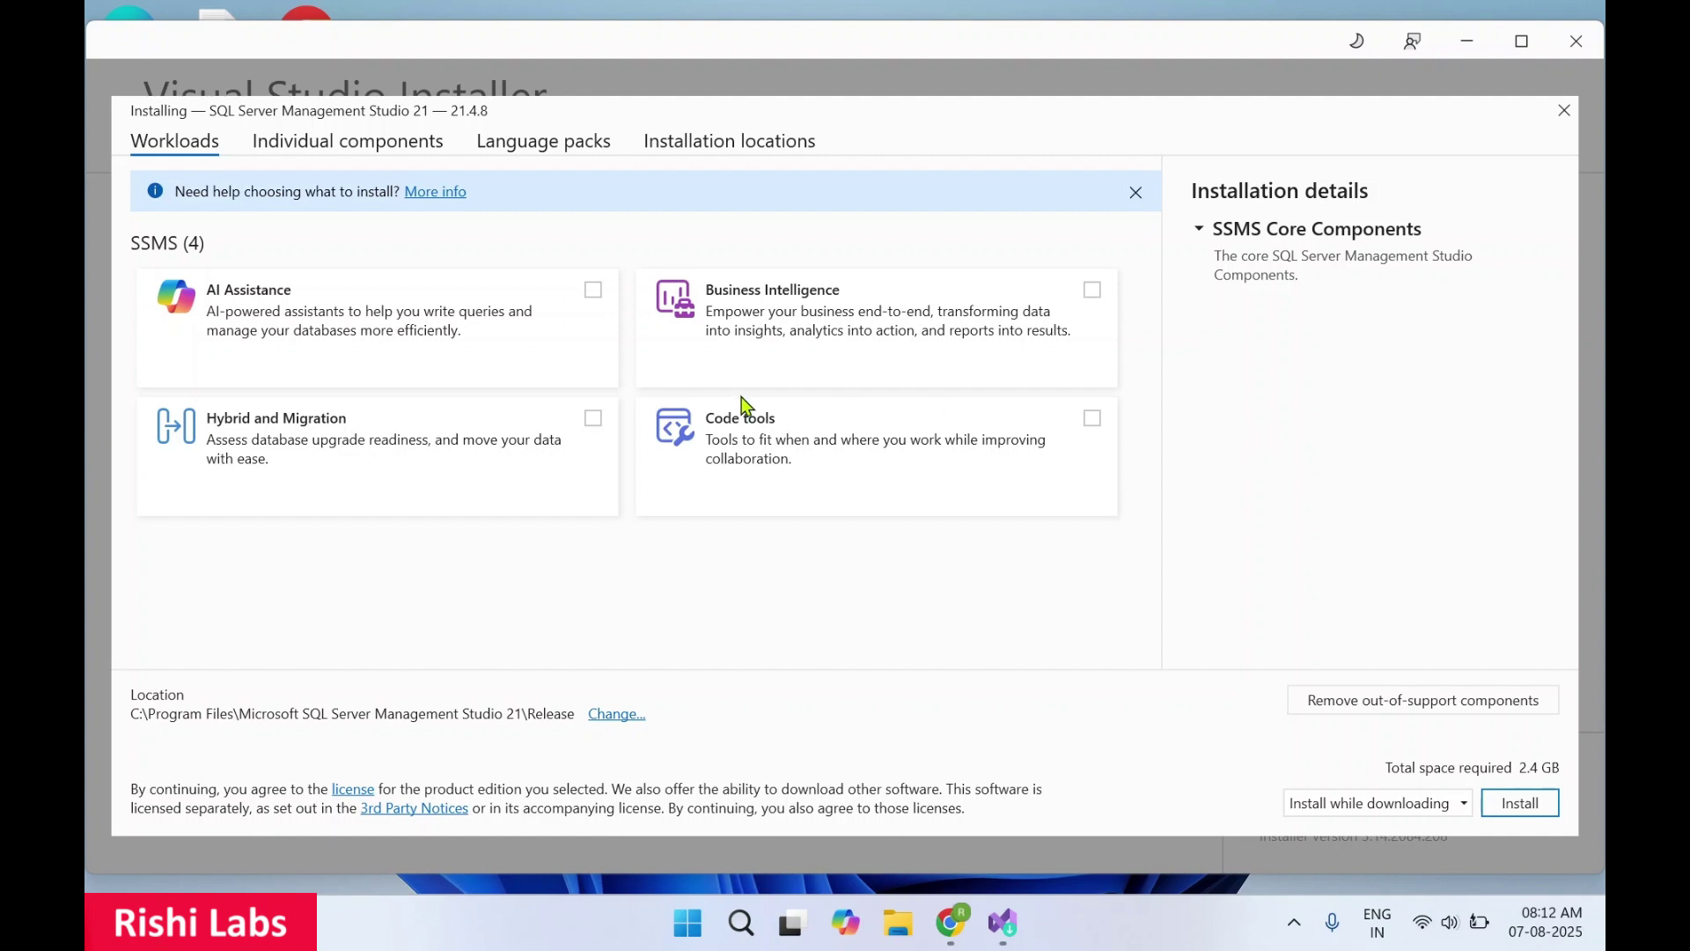
Install SSMS 21 with the AI Assistance, Business Intelligence, Hybrid and Migration, and Code tools workloads, and close the installer when it is done.
click(593, 290)
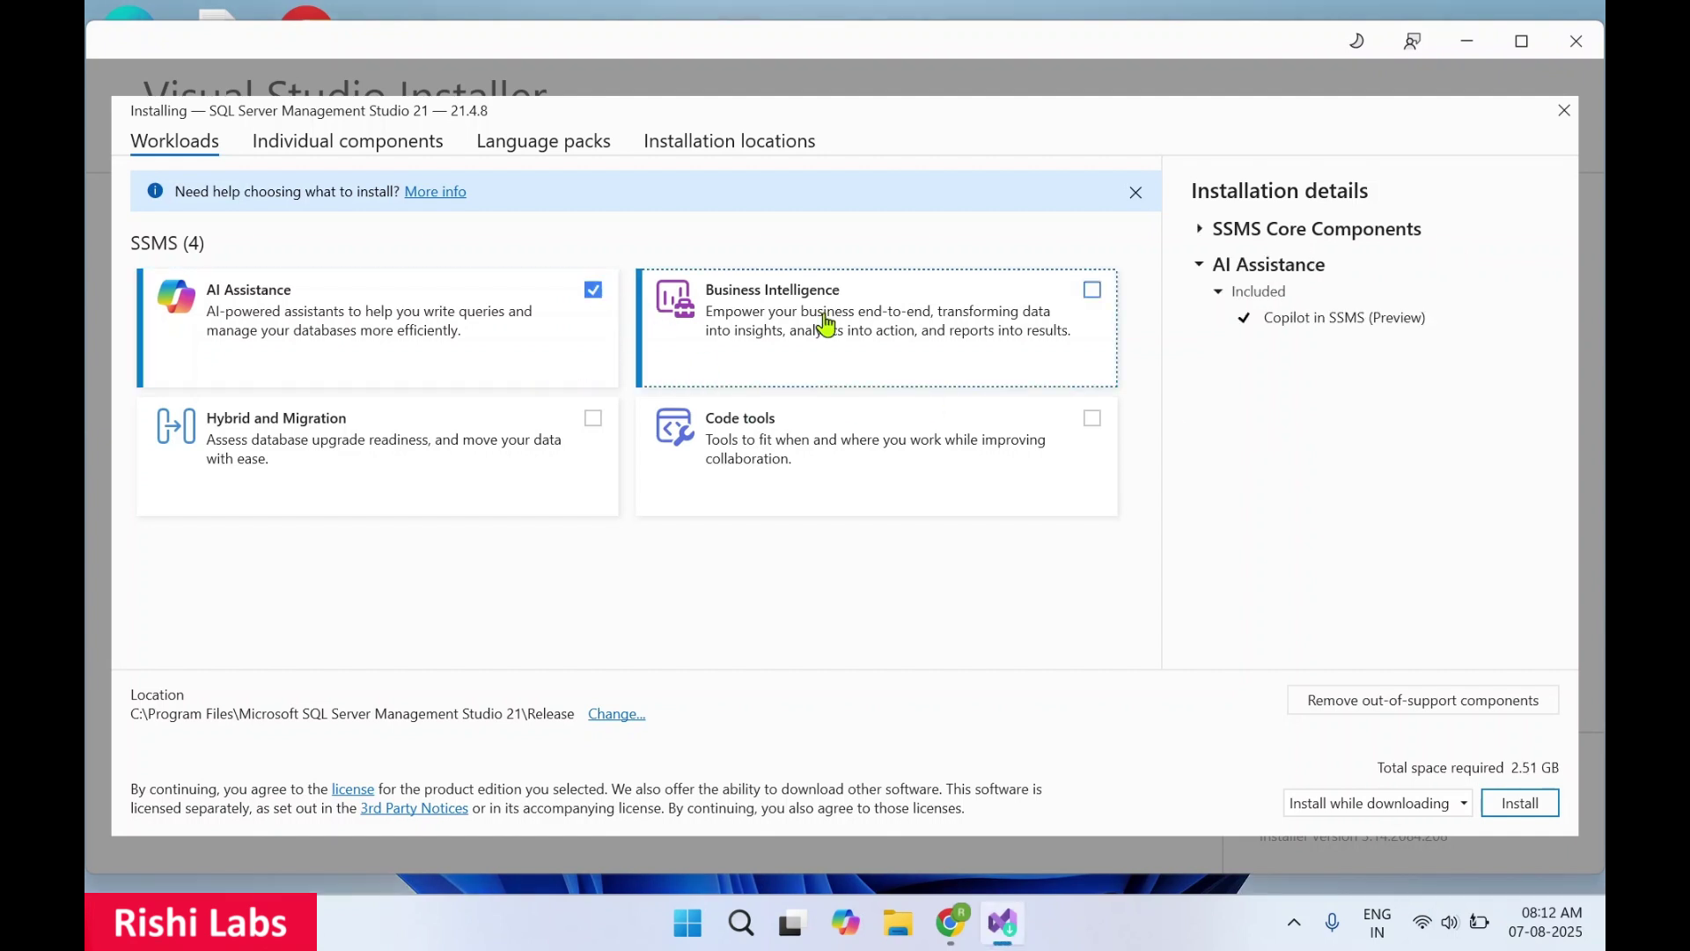
click(1092, 303)
click(593, 421)
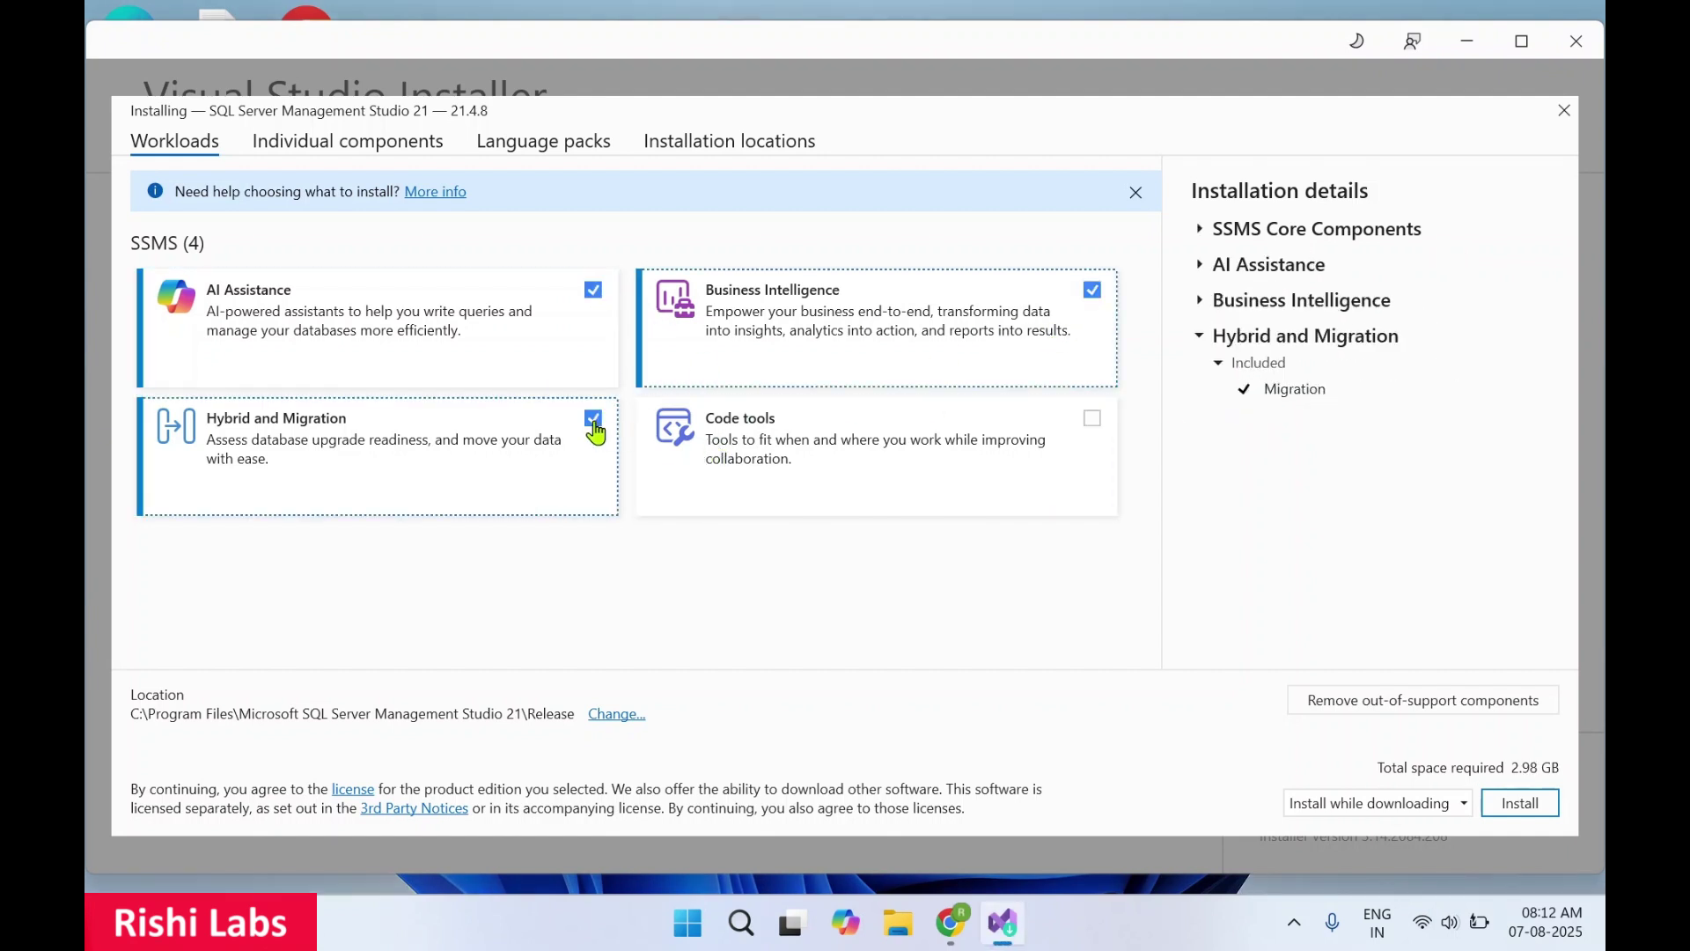
click(1092, 420)
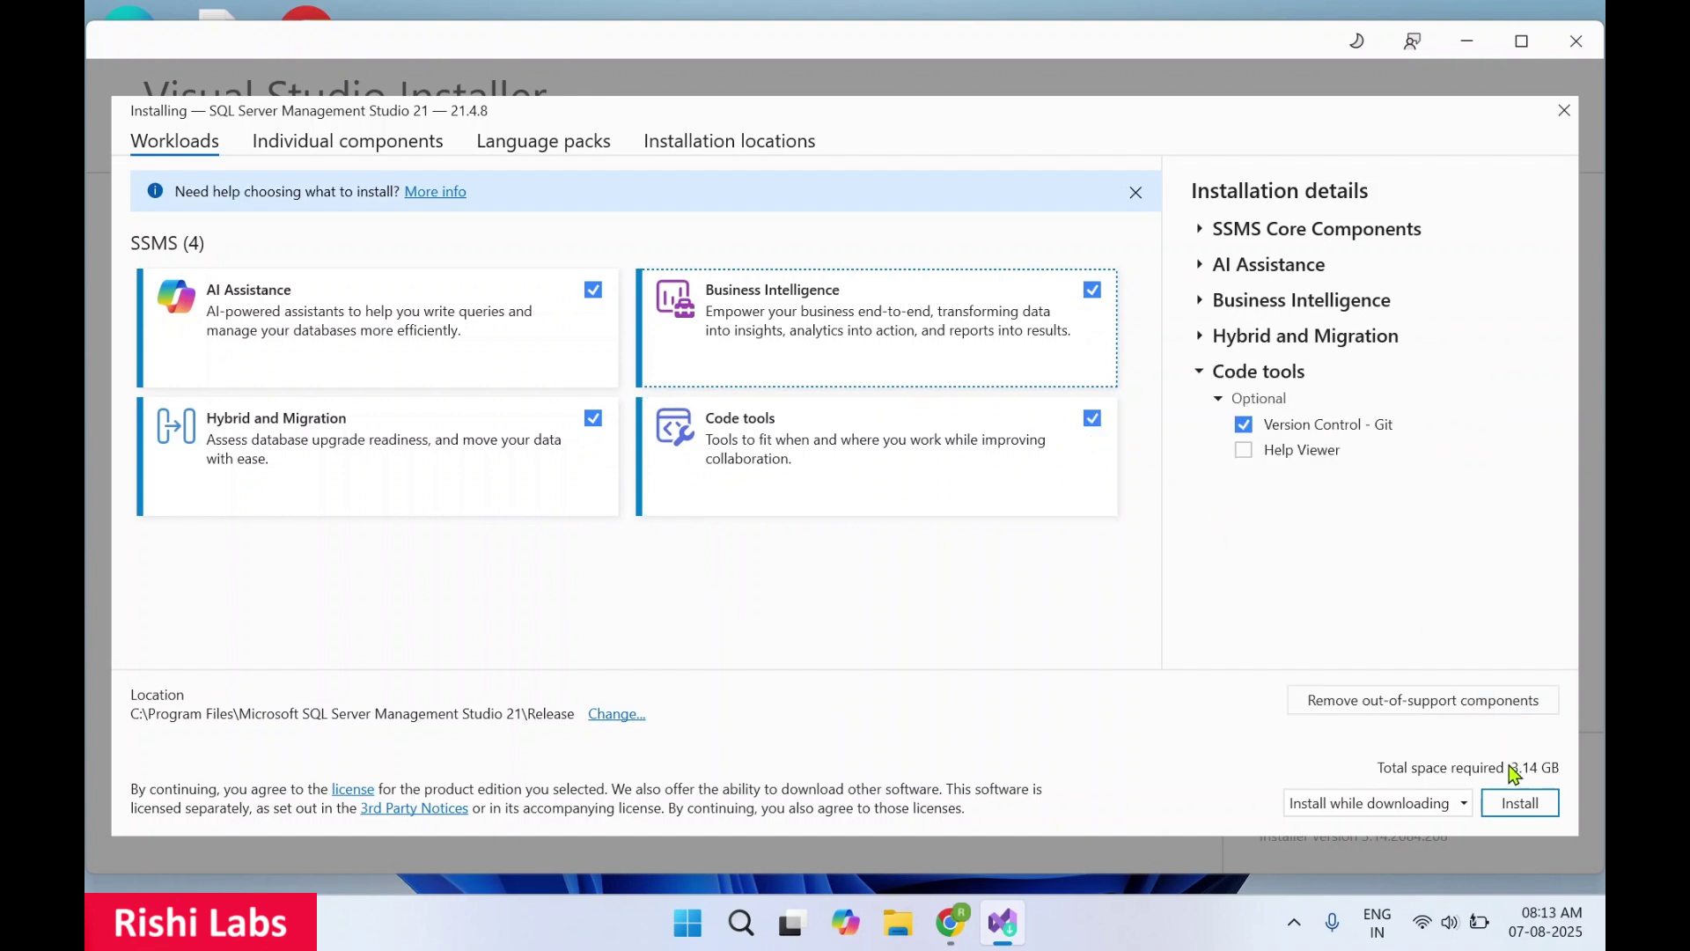
click(1535, 815)
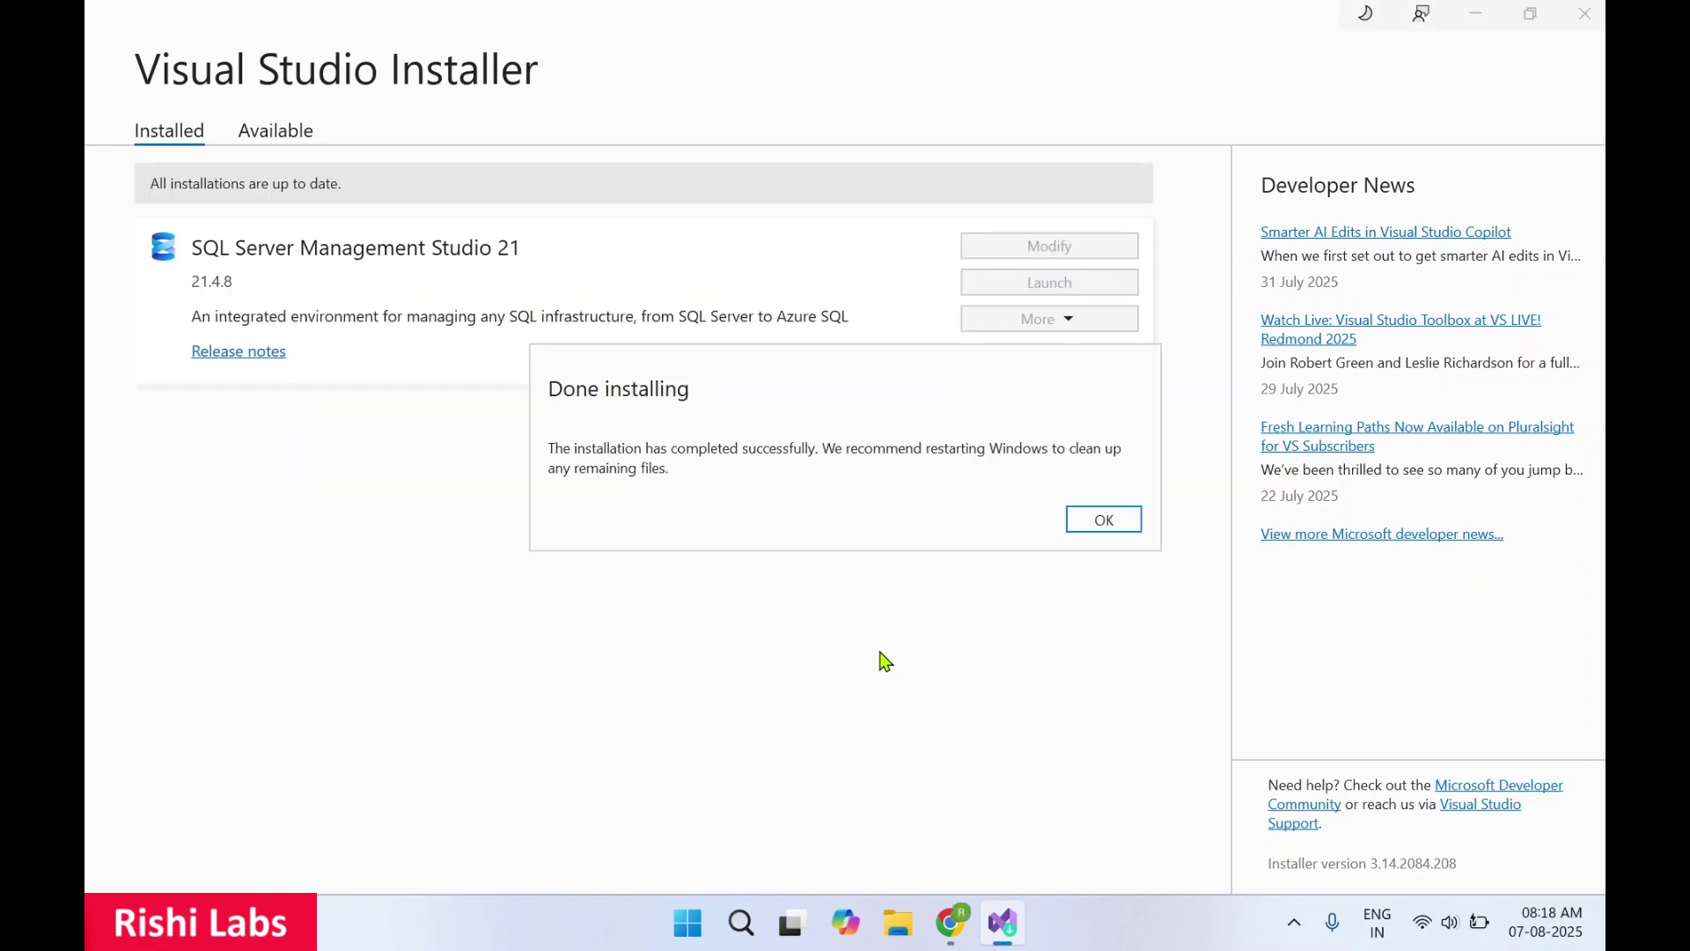
click(1104, 523)
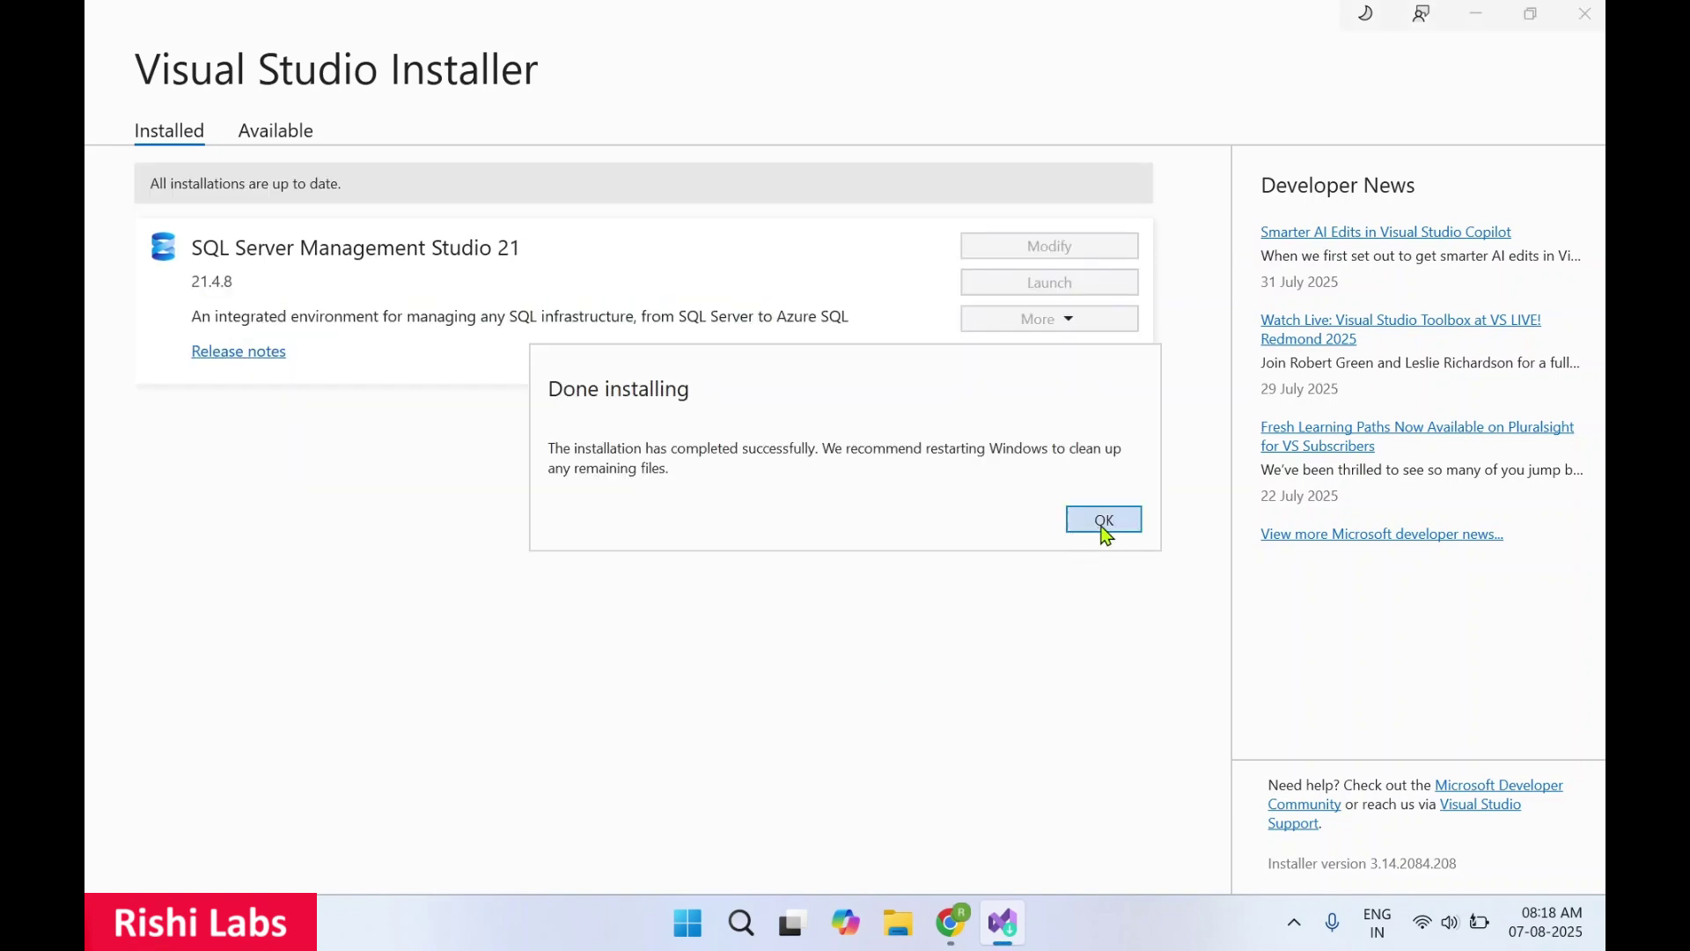
click(1585, 15)
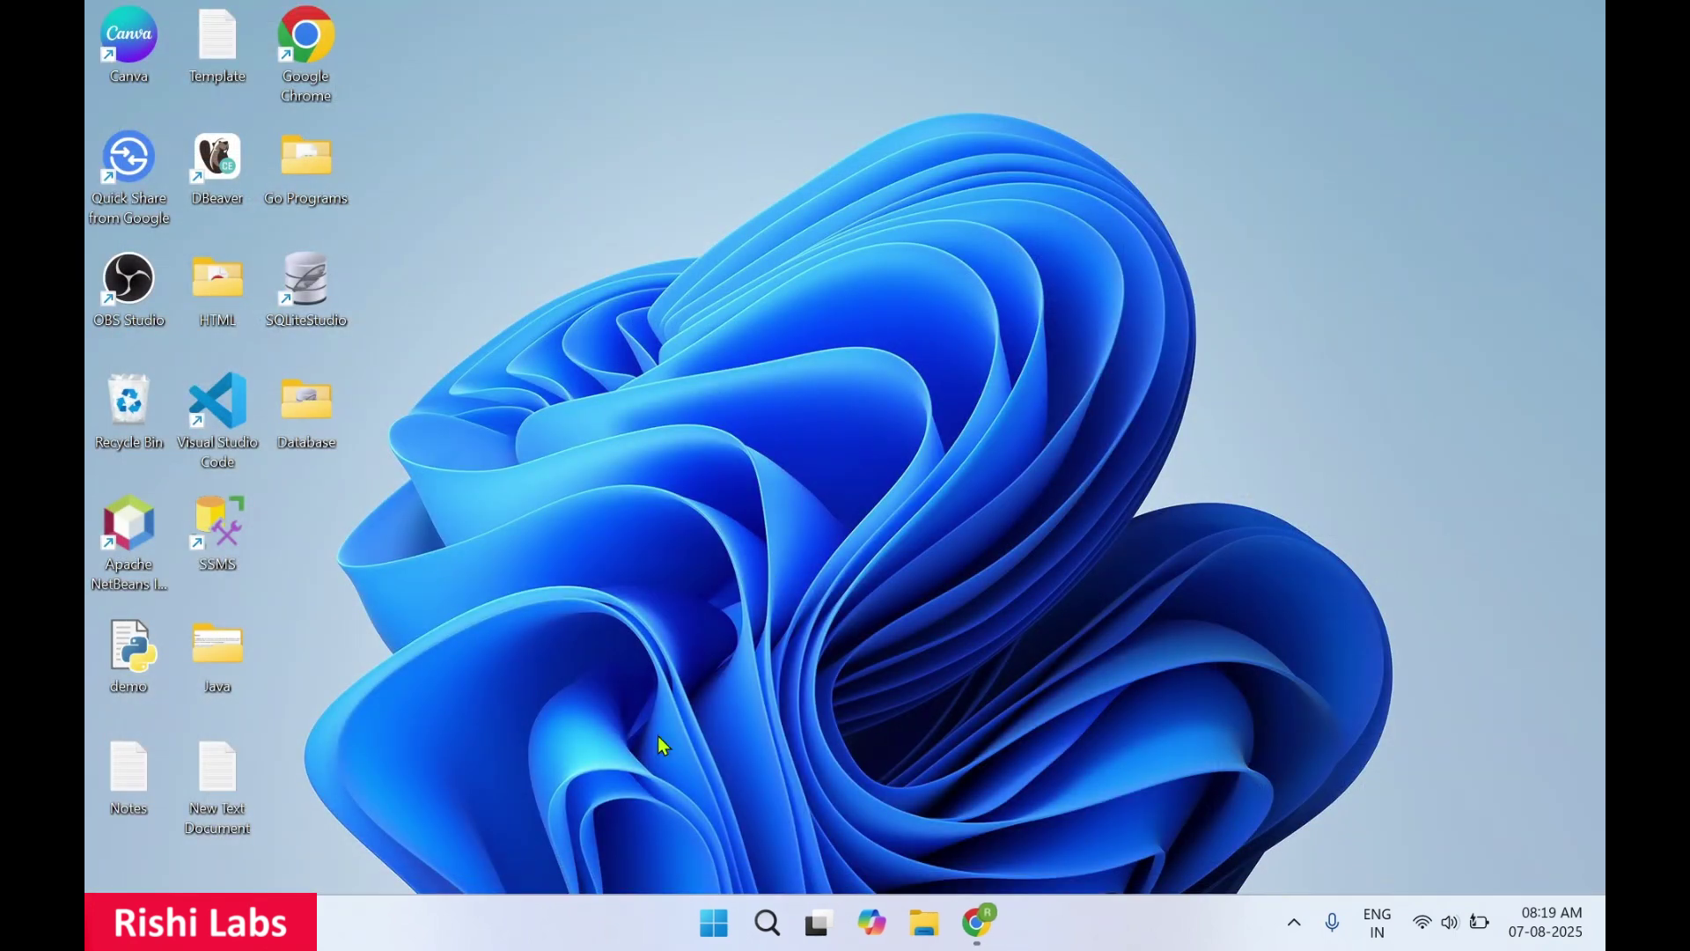
Search the installed apps for "ssms" and launch SQL Server Management Studio 21.
click(714, 922)
click(621, 75)
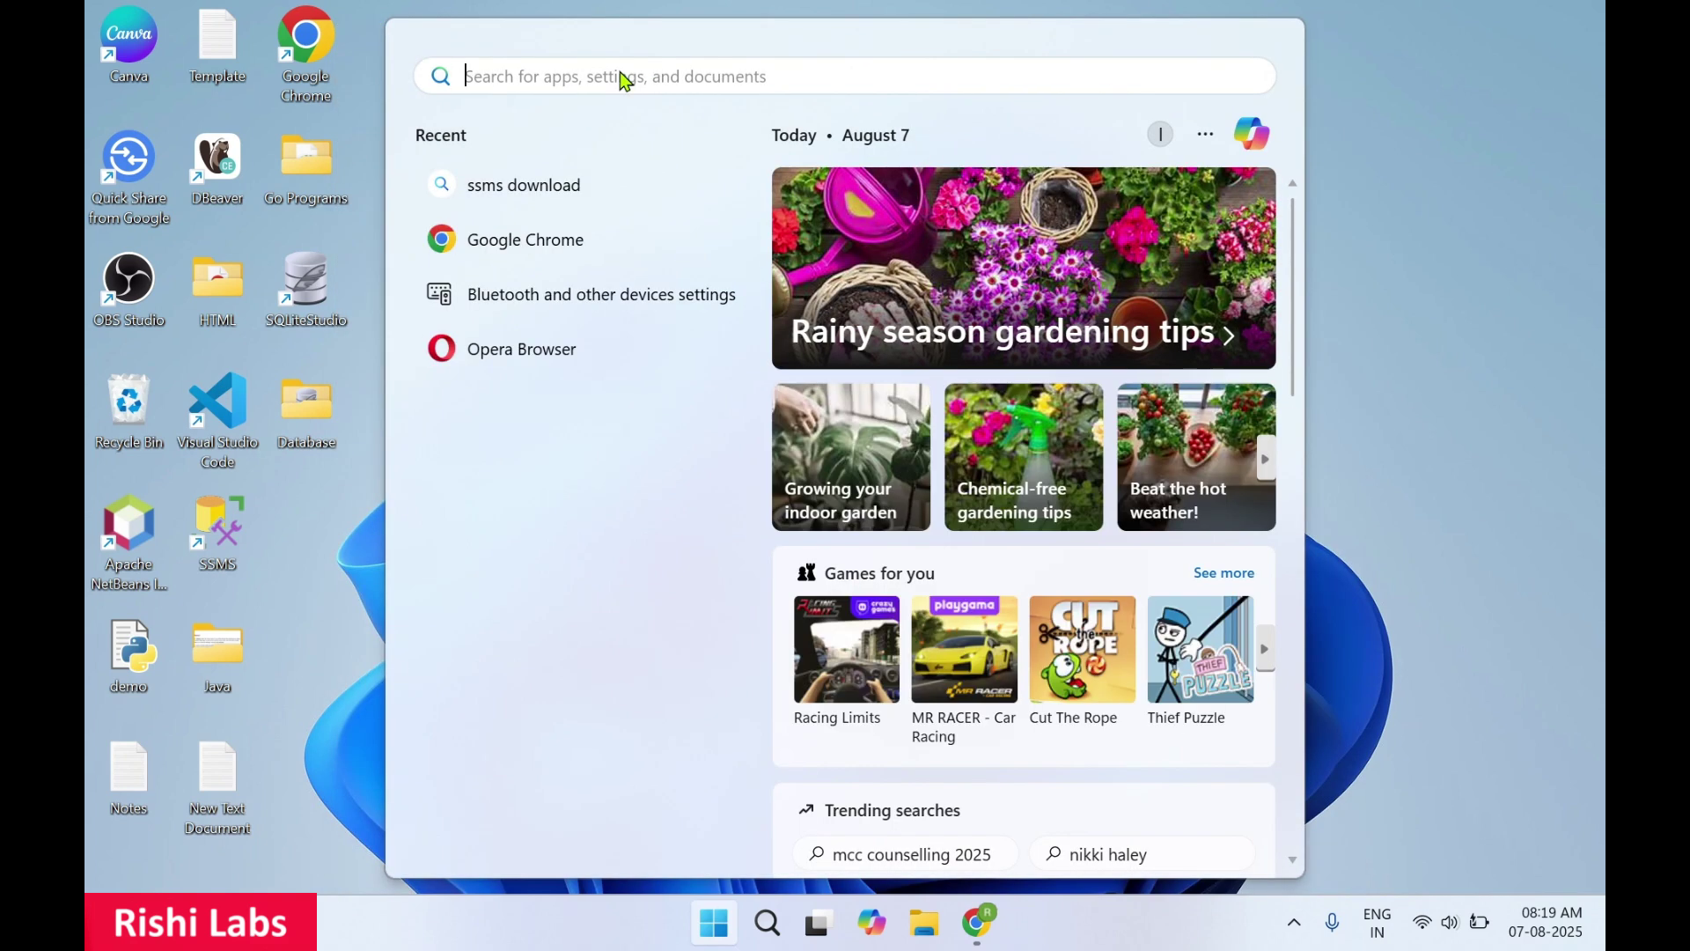
text(ssms)
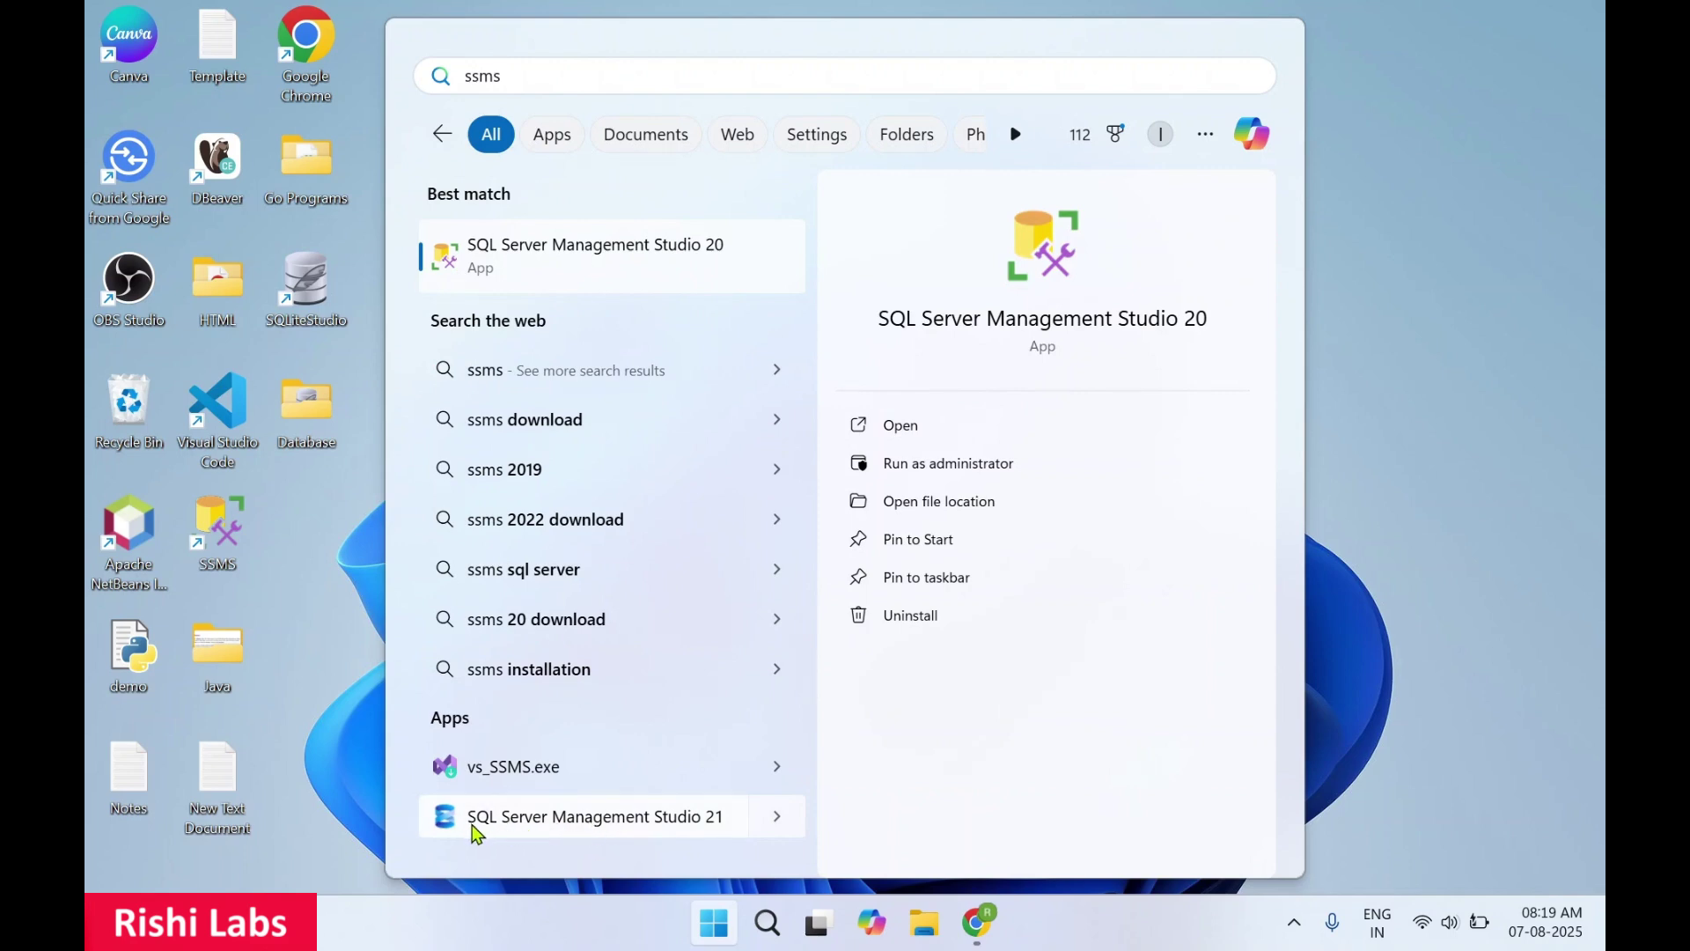
click(779, 818)
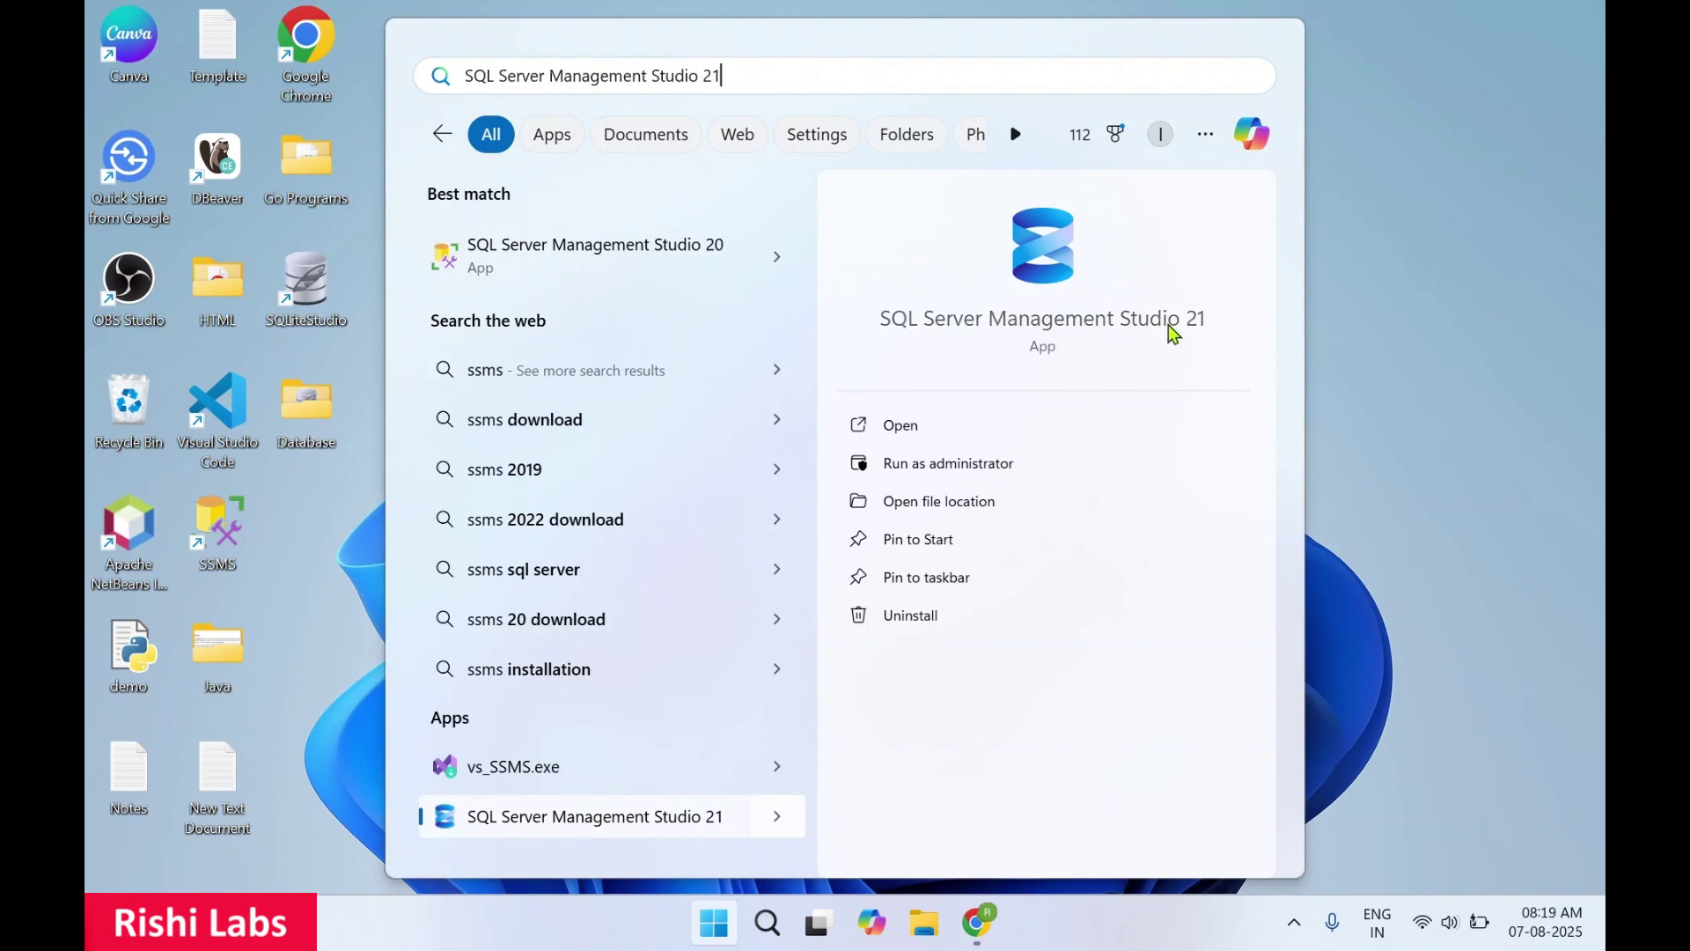
click(922, 433)
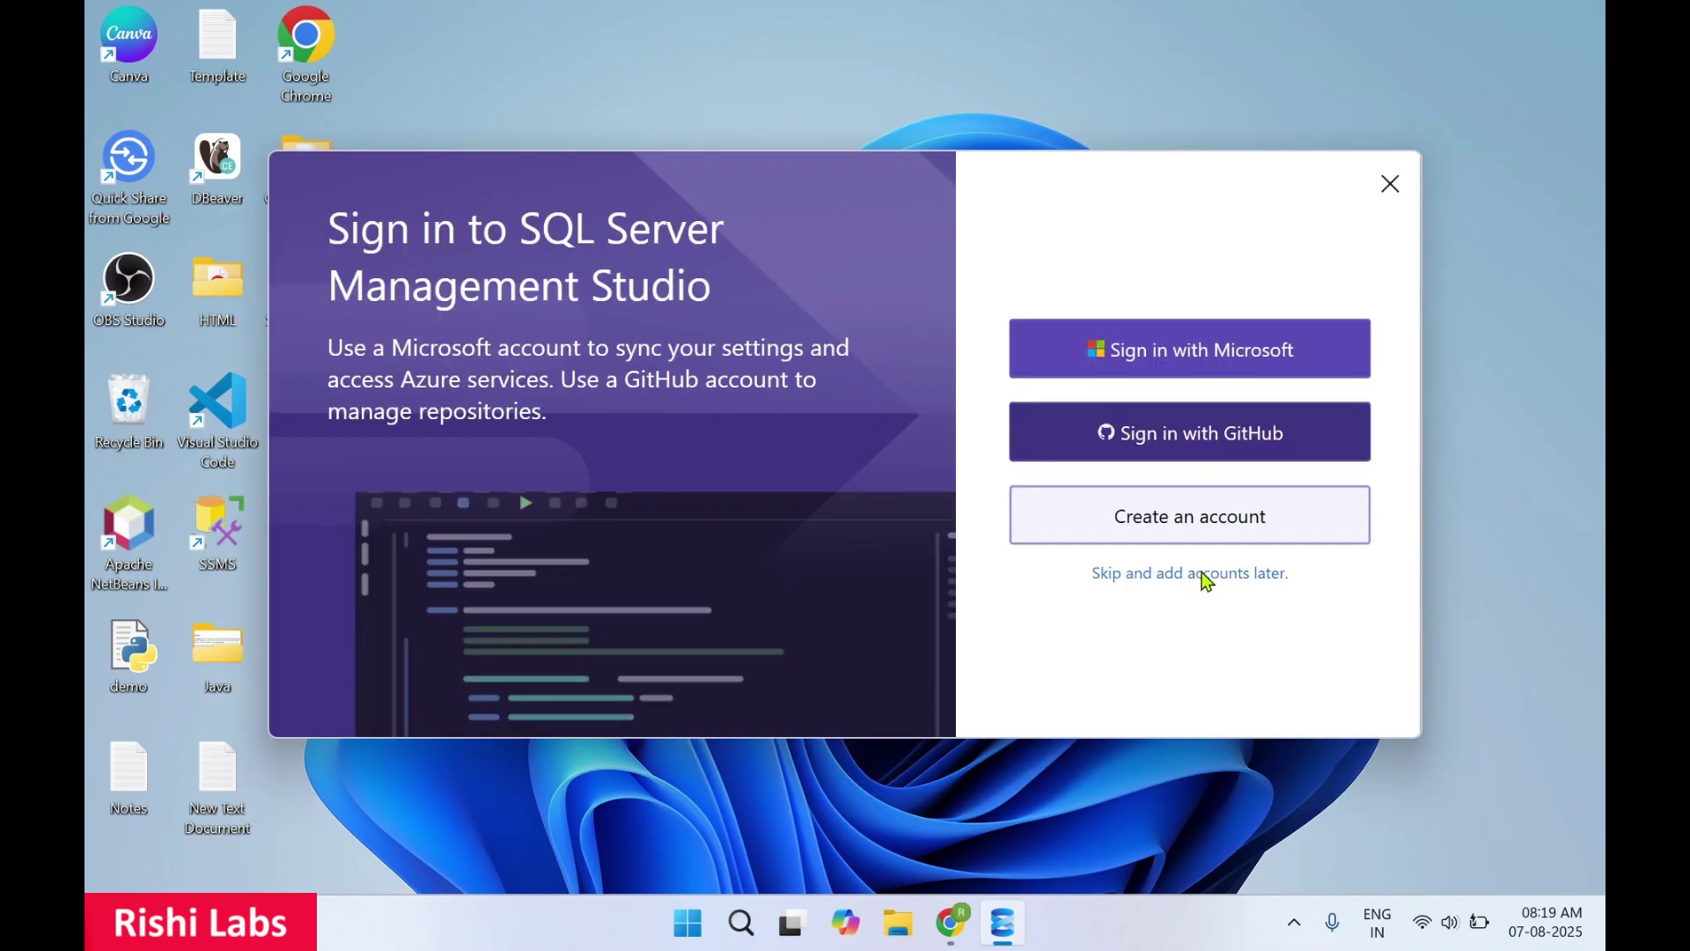
Skip the account sign-in and decline importing user settings from SSMS 20.
click(1224, 574)
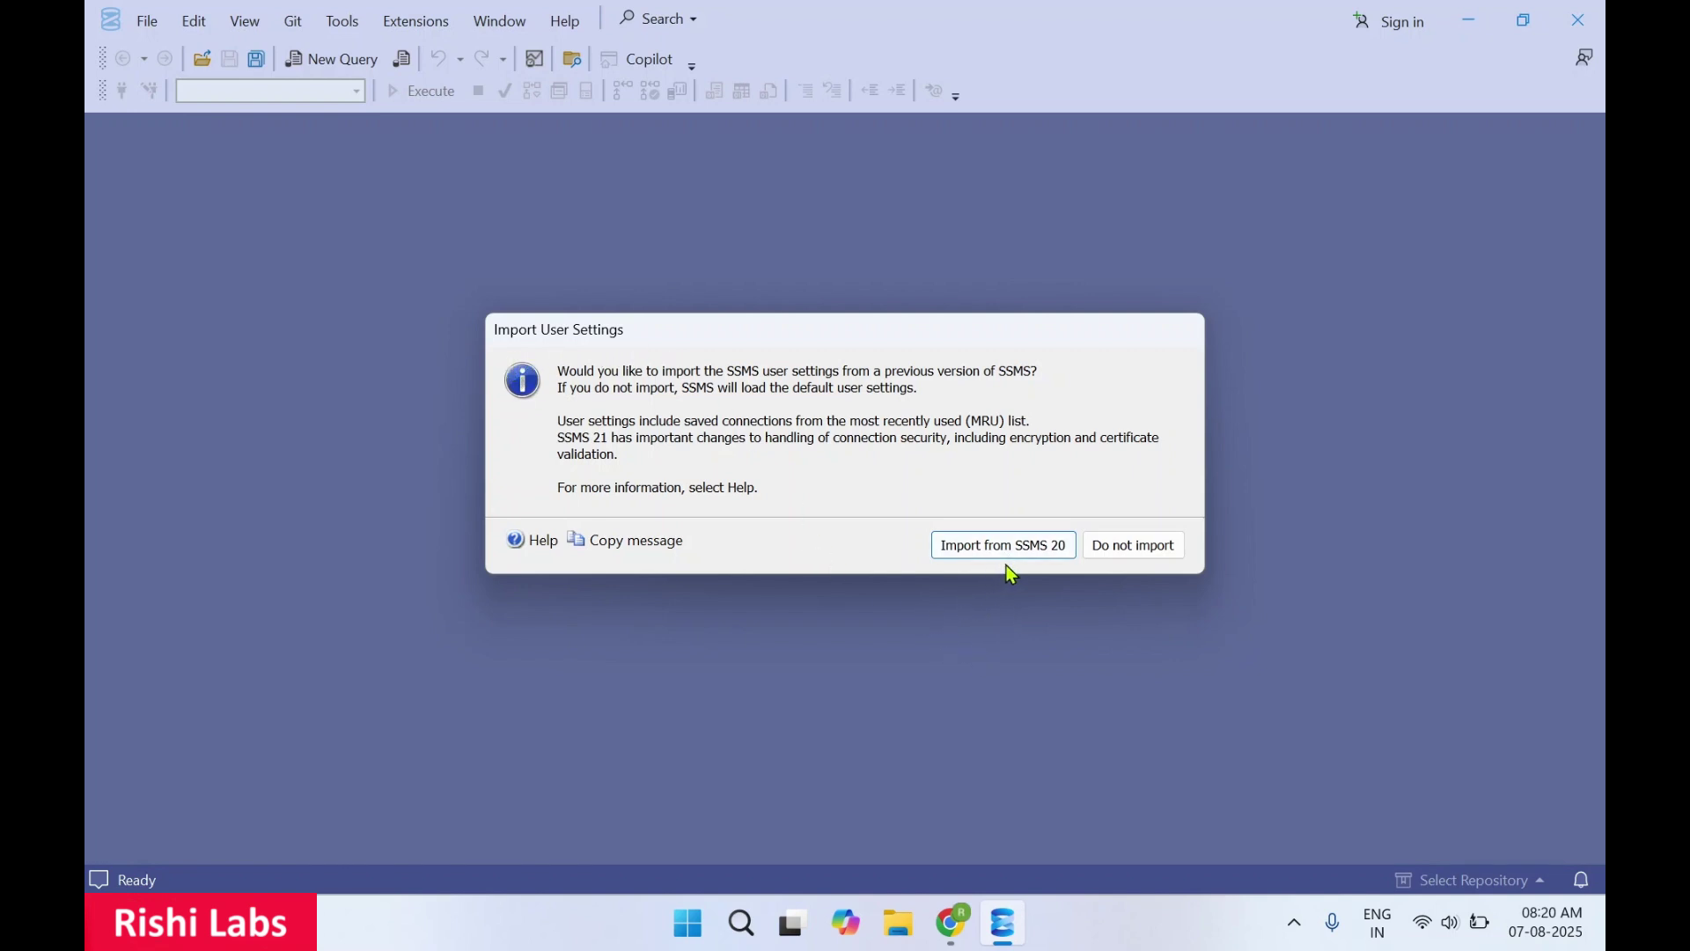
click(1152, 555)
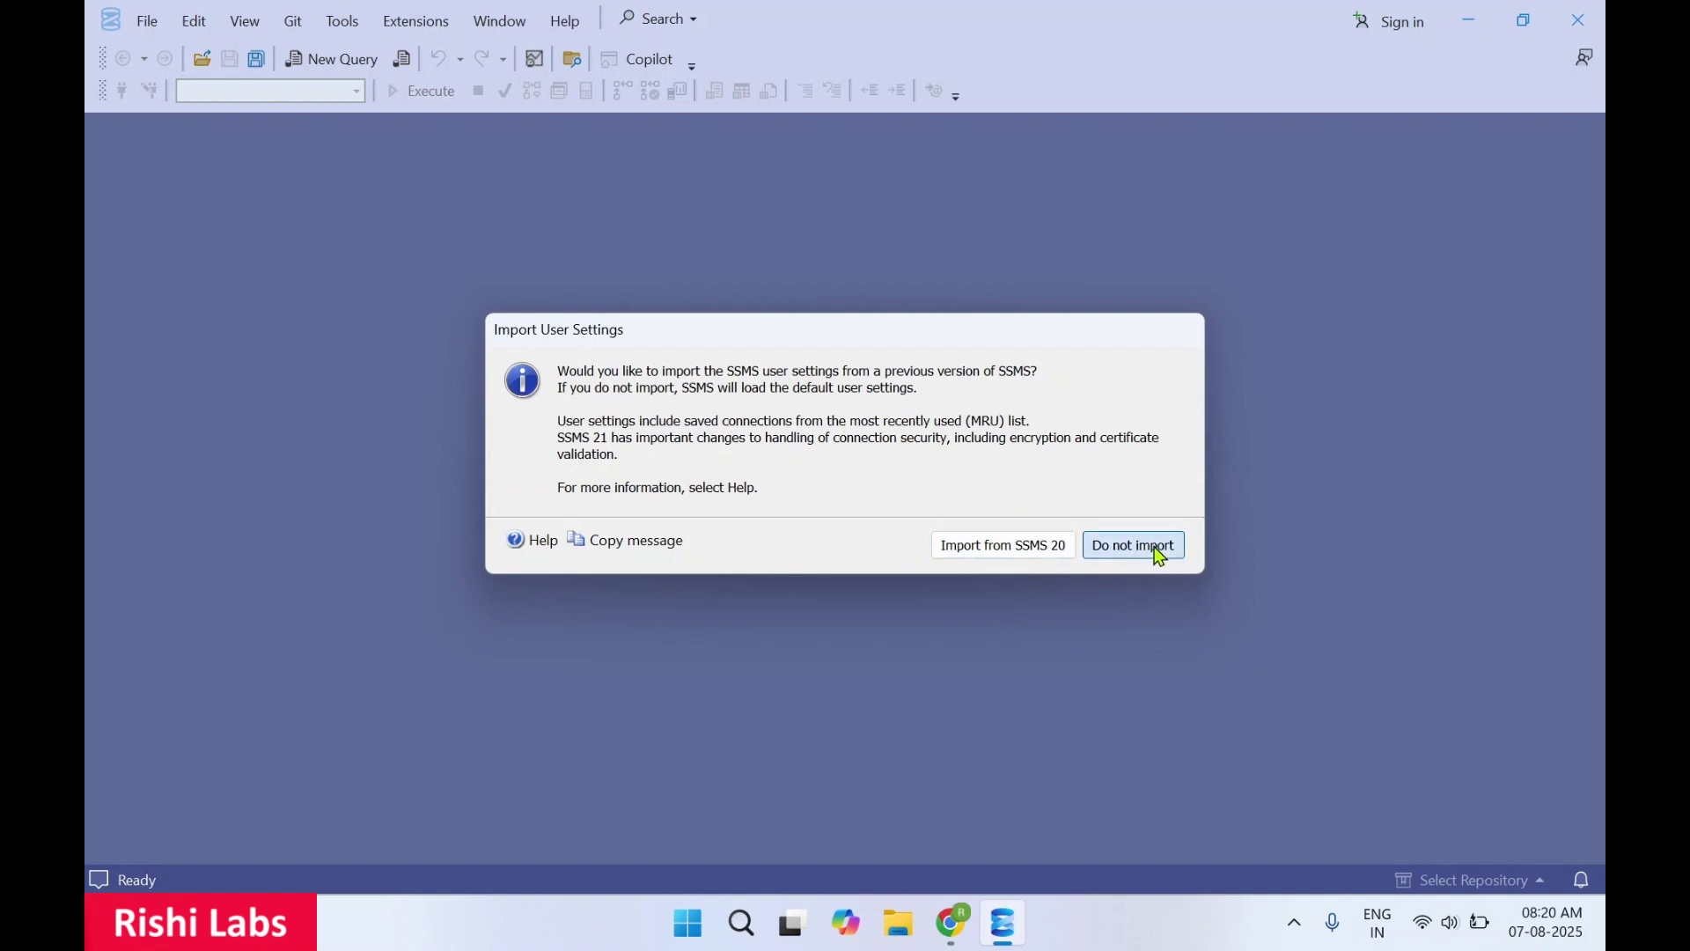
click(1052, 566)
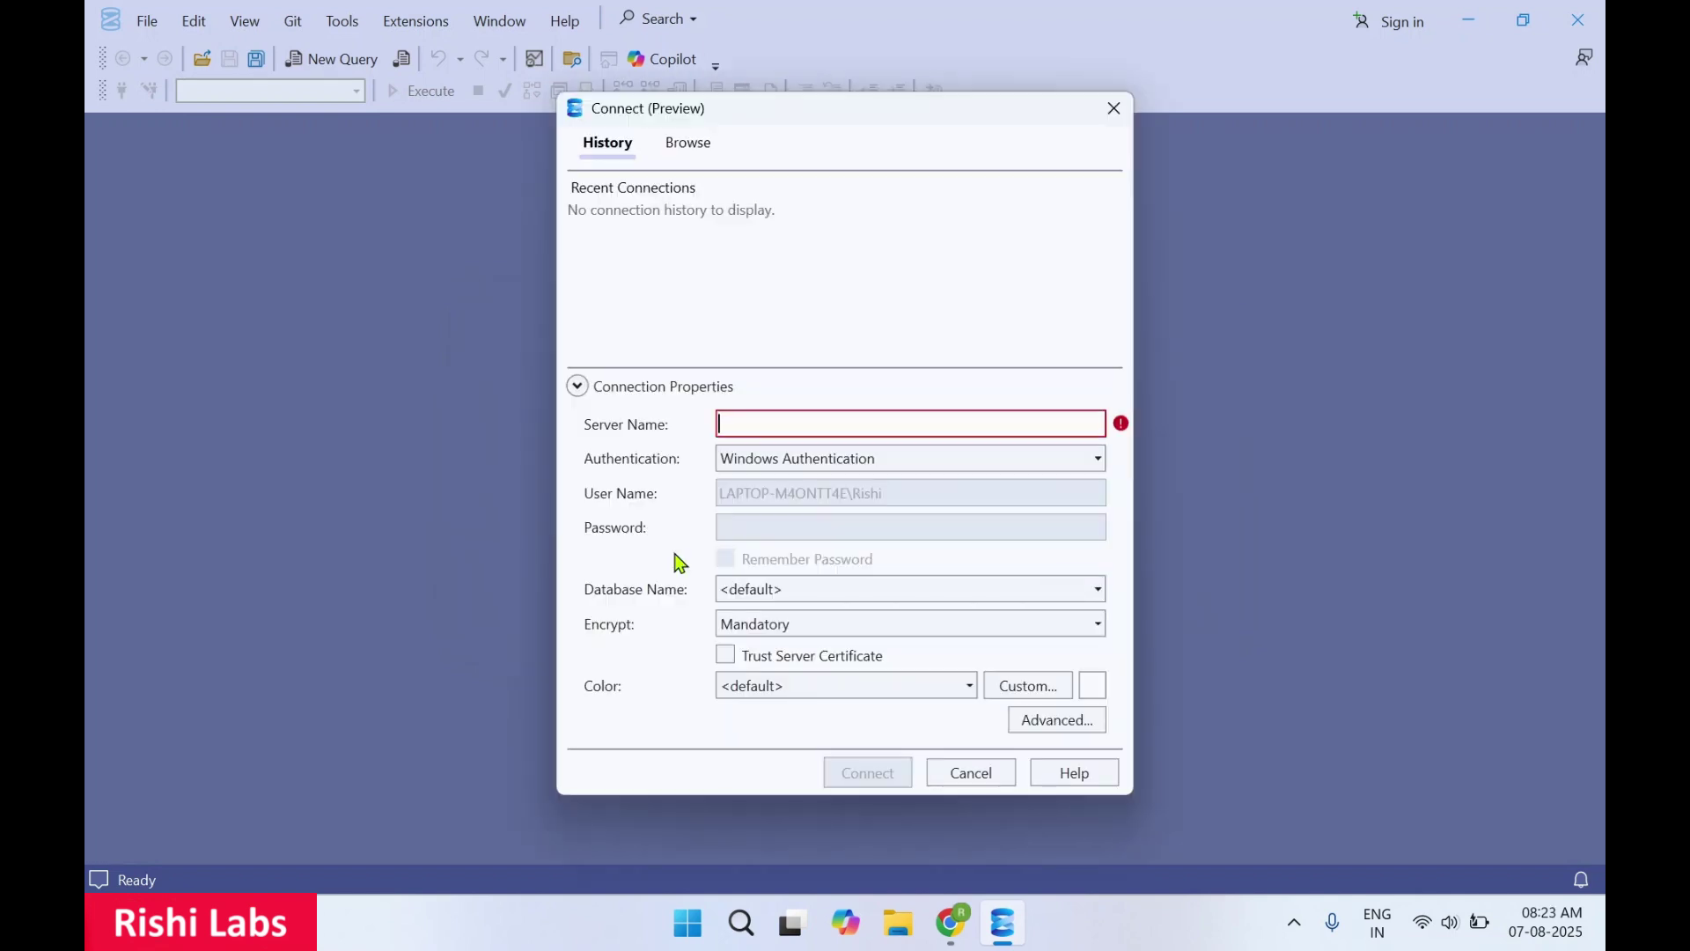
Connect to server localhost with Trust Server Certificate enabled, database master and the connection color Green.
text(localhost)
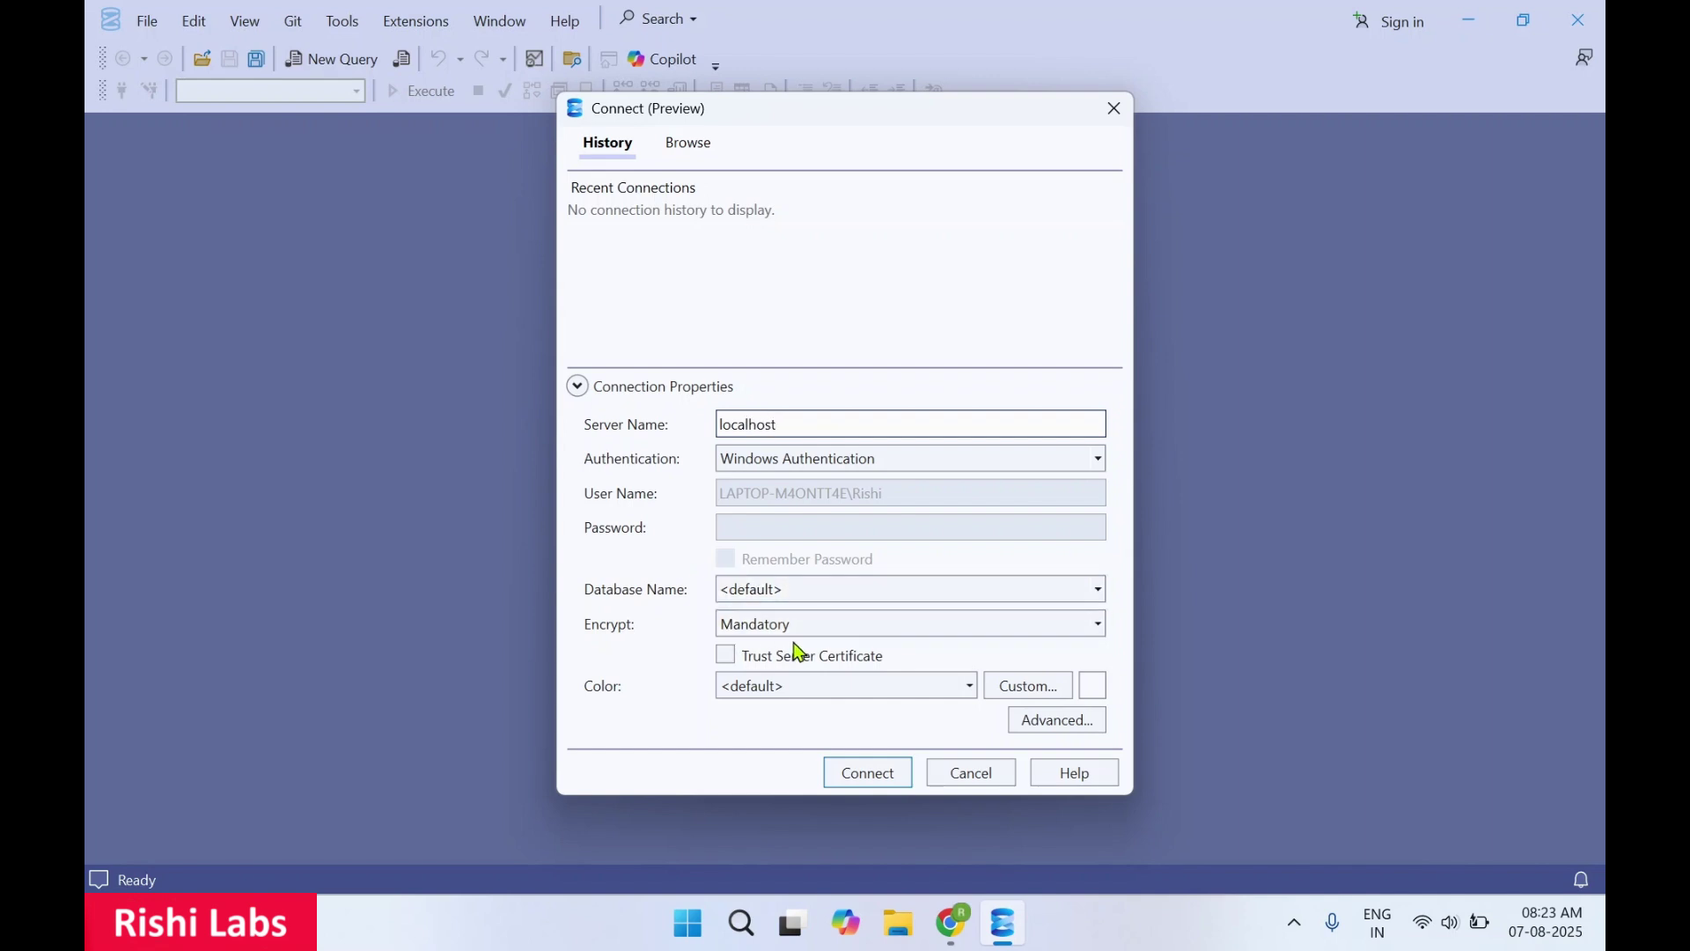
click(731, 662)
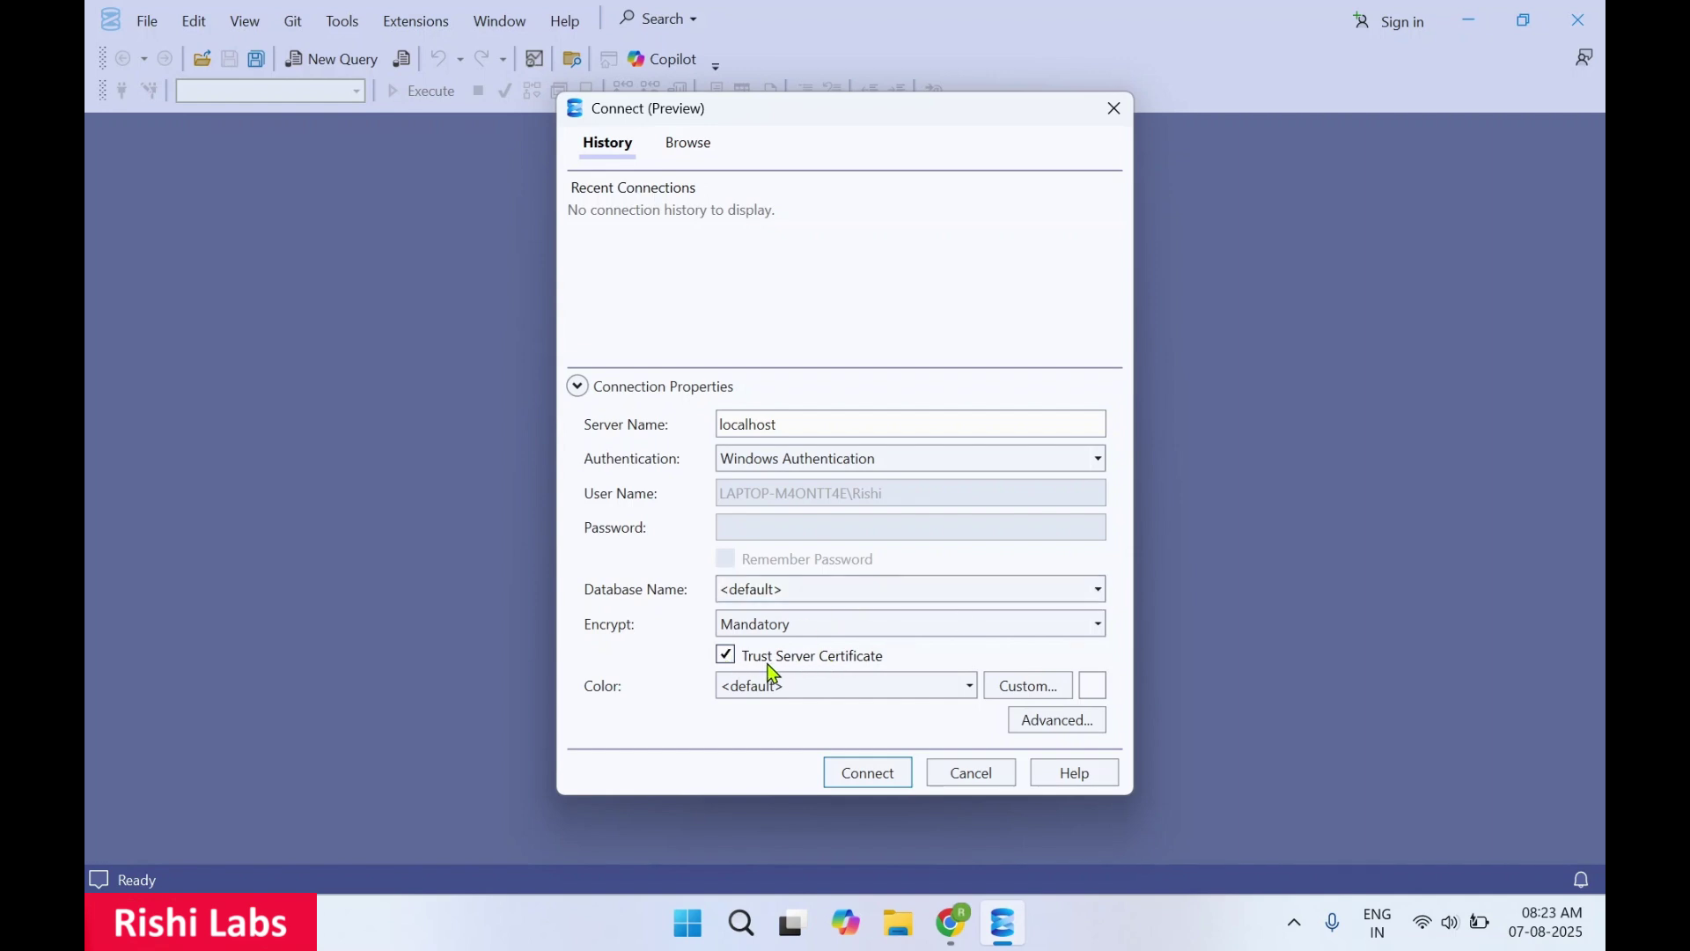
click(1105, 590)
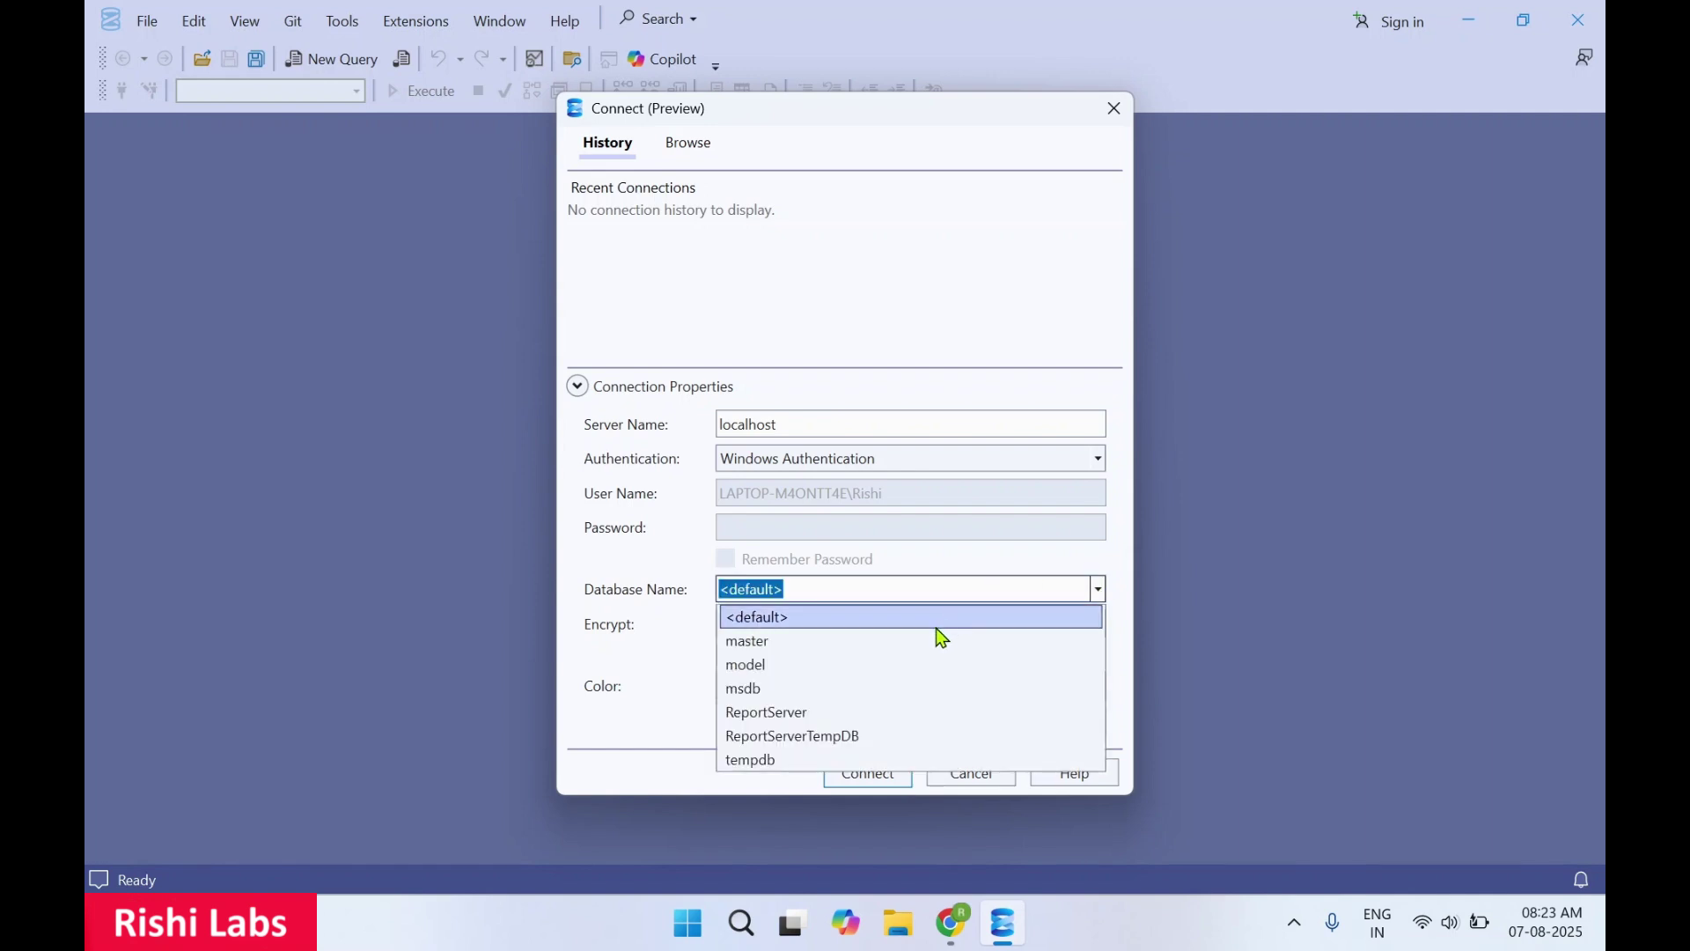
click(818, 644)
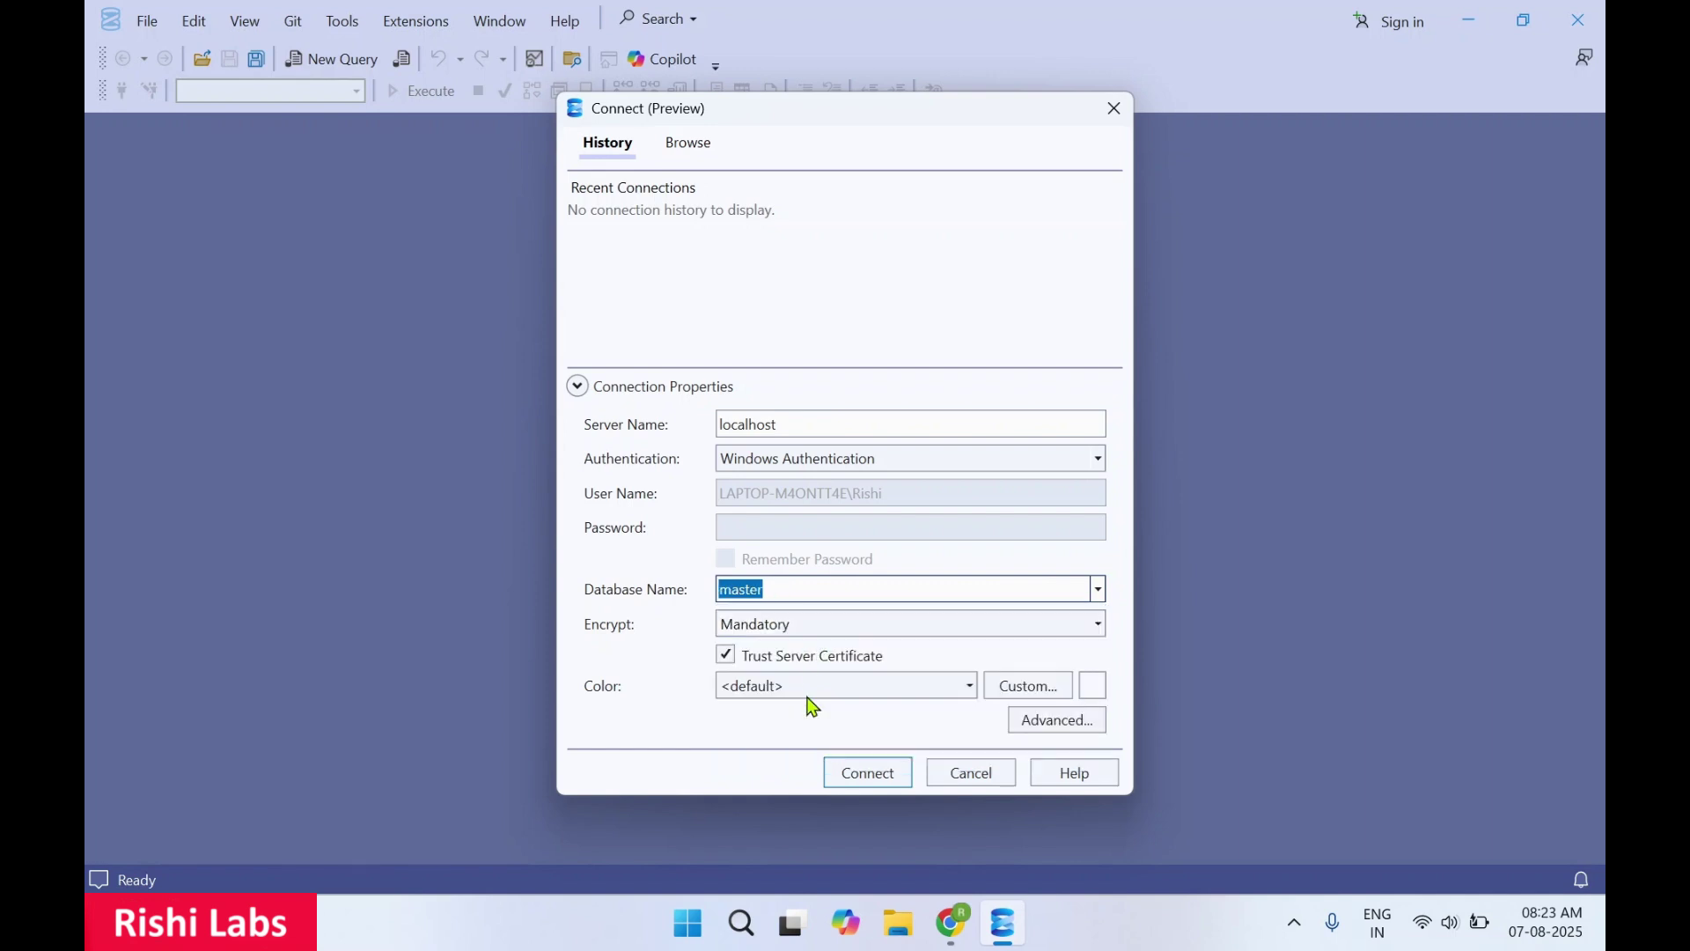
click(878, 689)
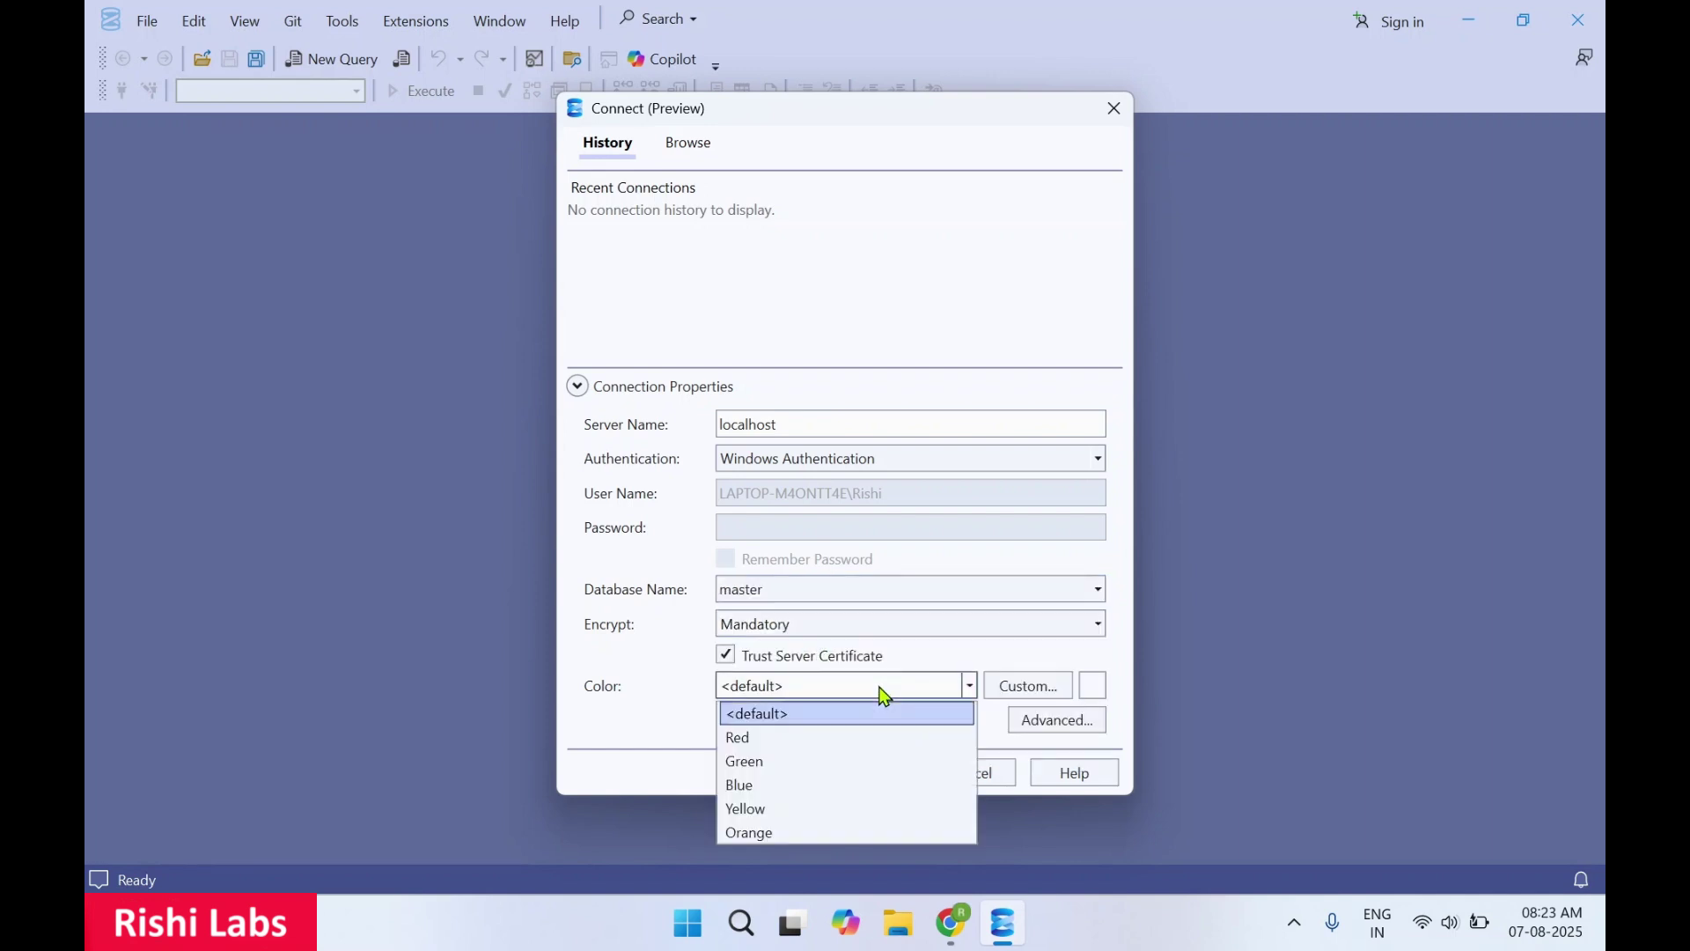
click(794, 762)
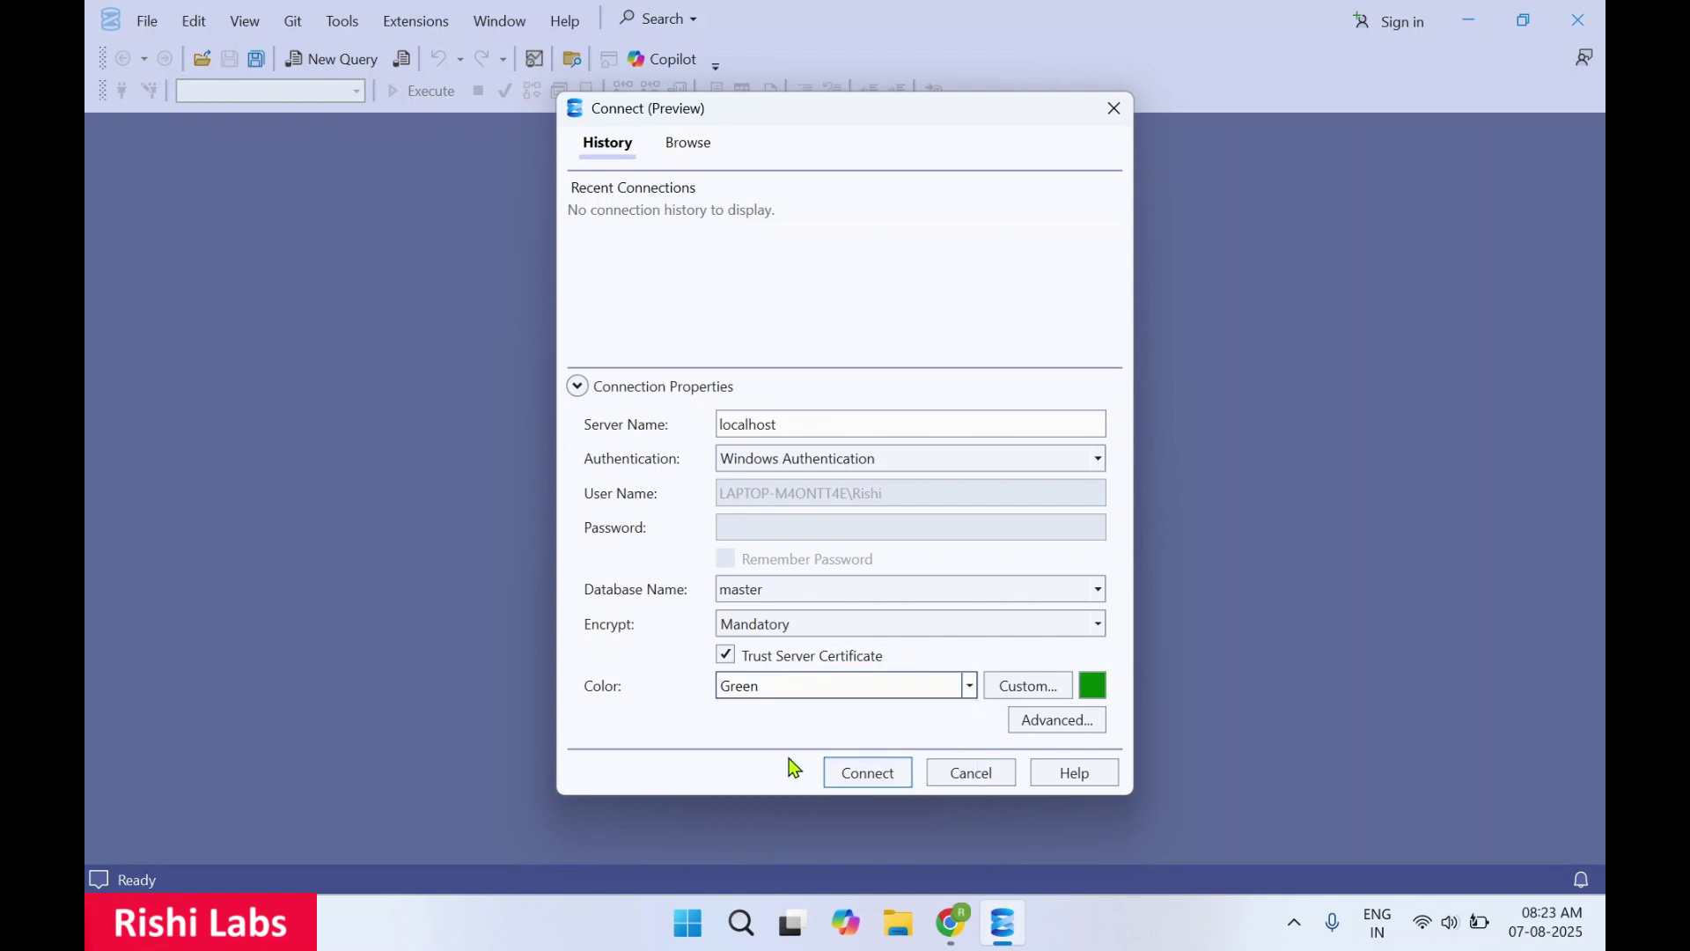
click(885, 779)
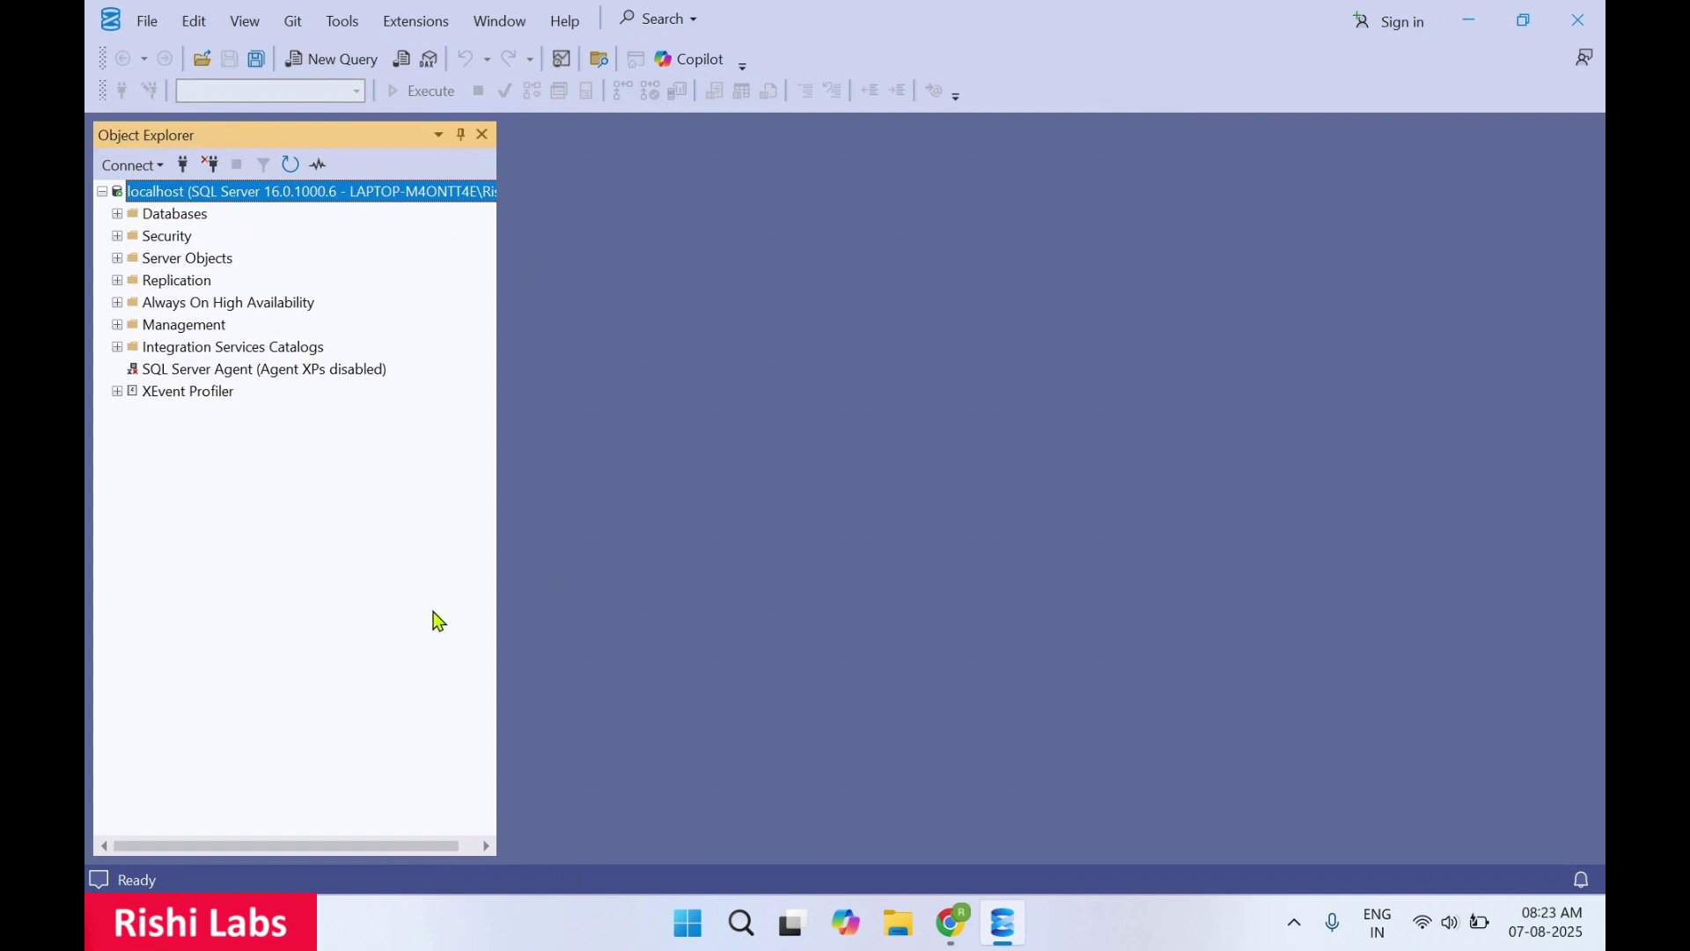
Expand the localhost server's Databases folder and open a new query window.
key(Down)
key(Right)
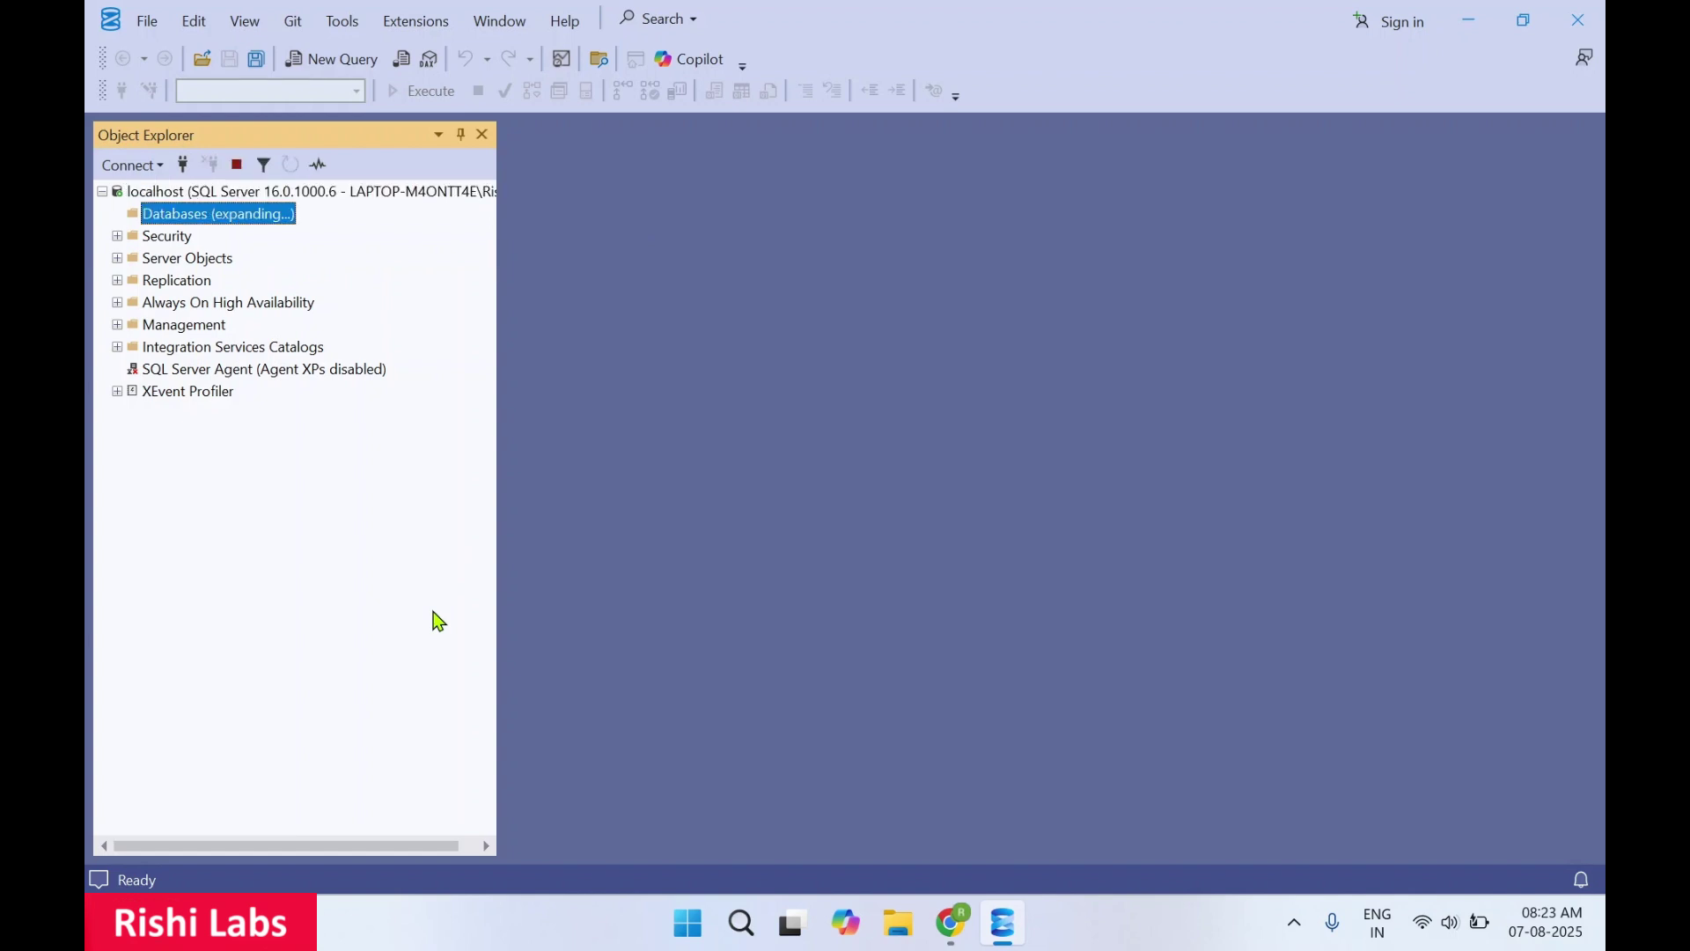
click(343, 61)
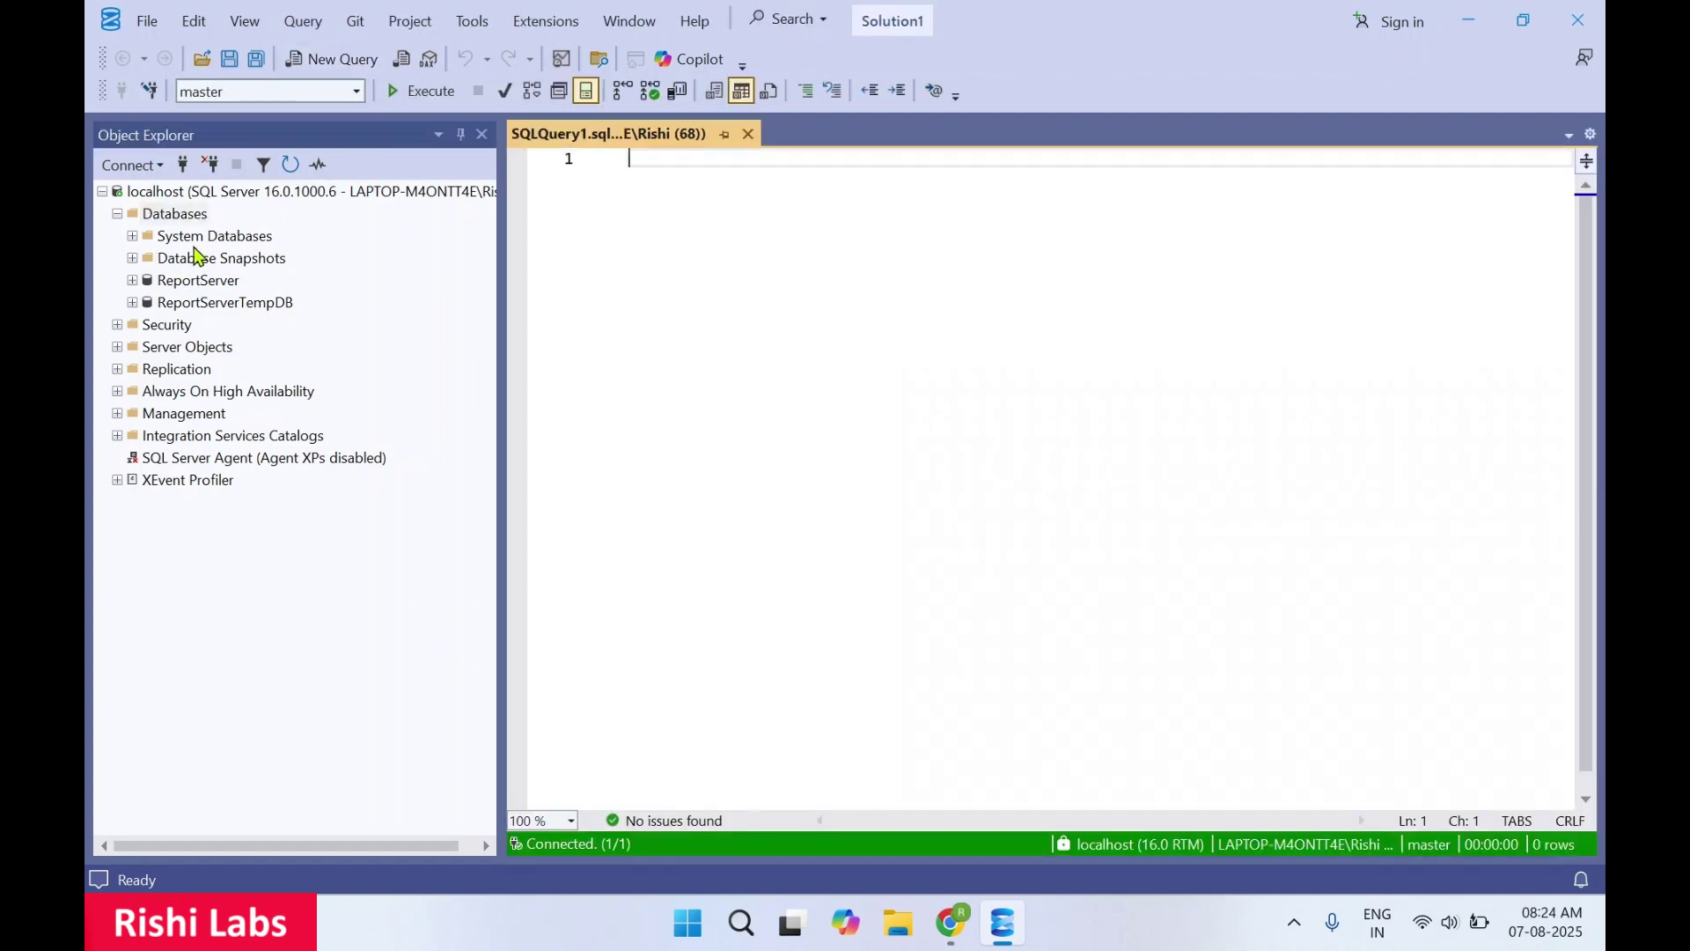
Expand System Databases down to the Tables folder of the master database.
double_click(245, 247)
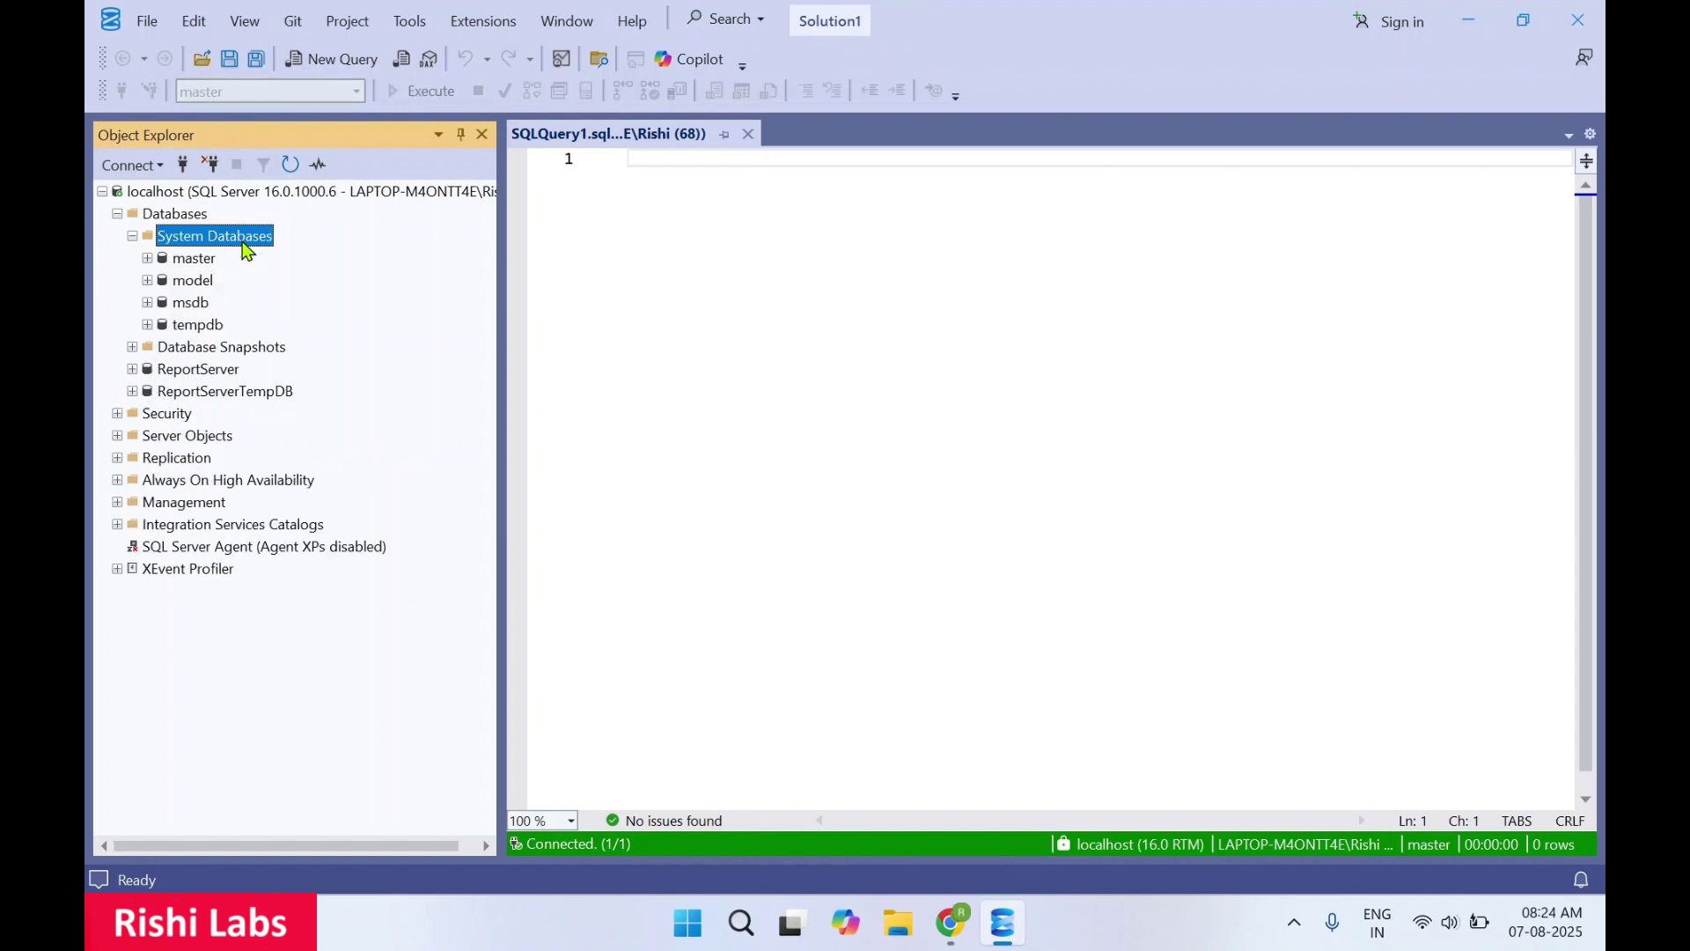
click(202, 260)
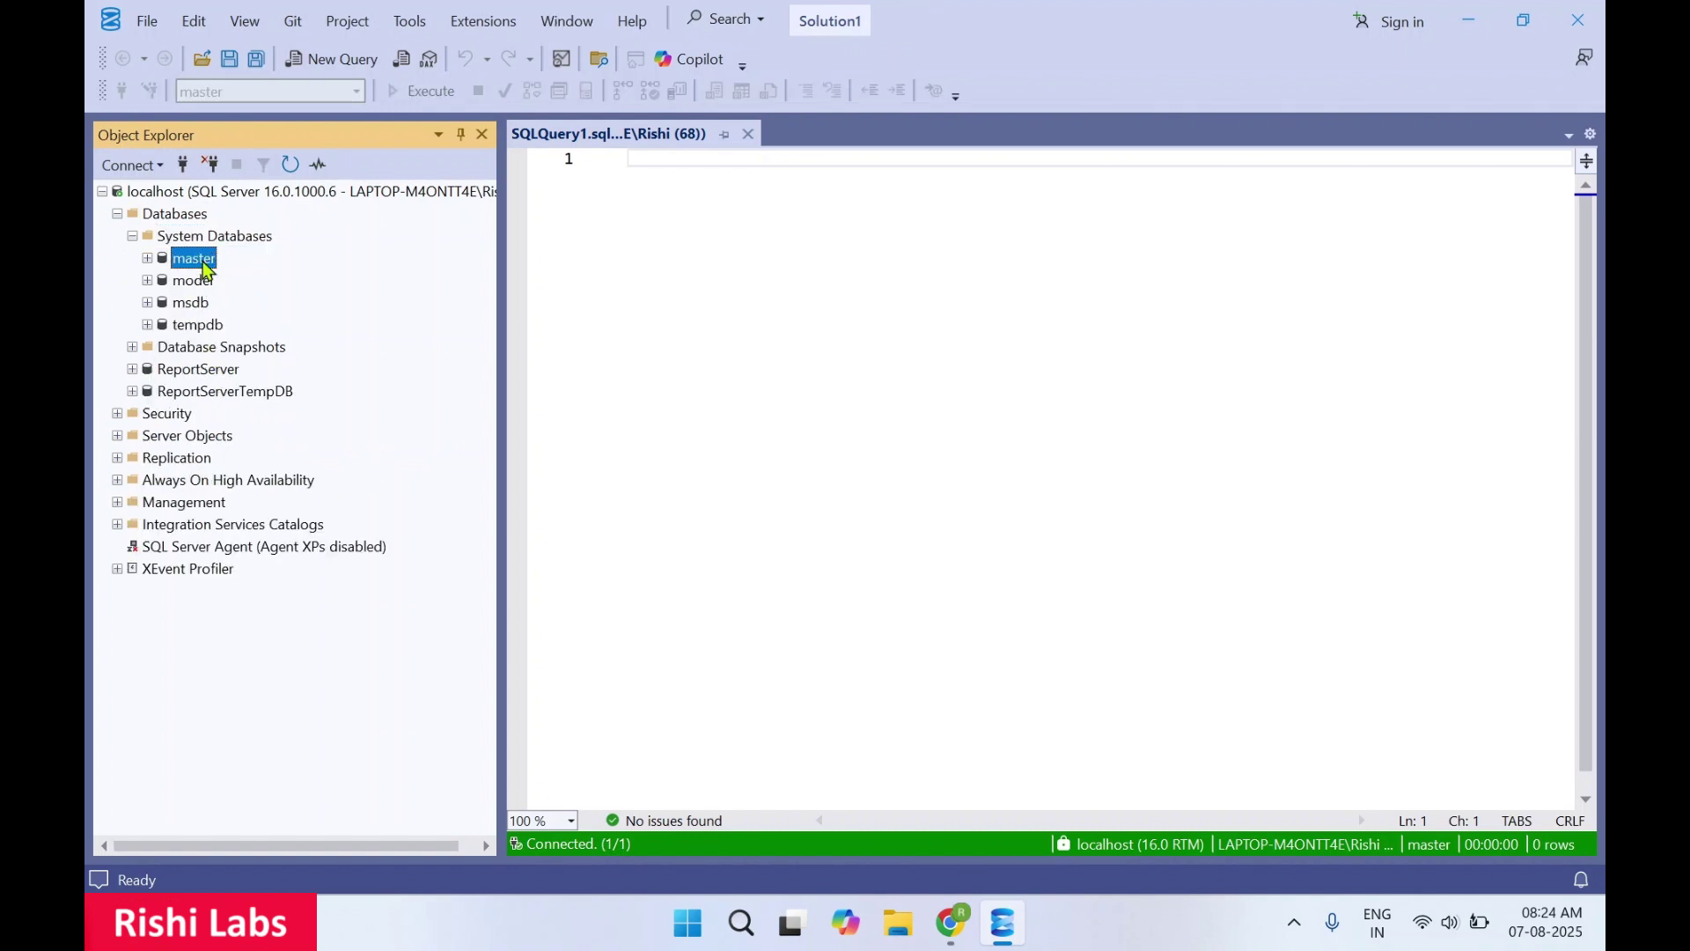
double_click(204, 267)
double_click(199, 284)
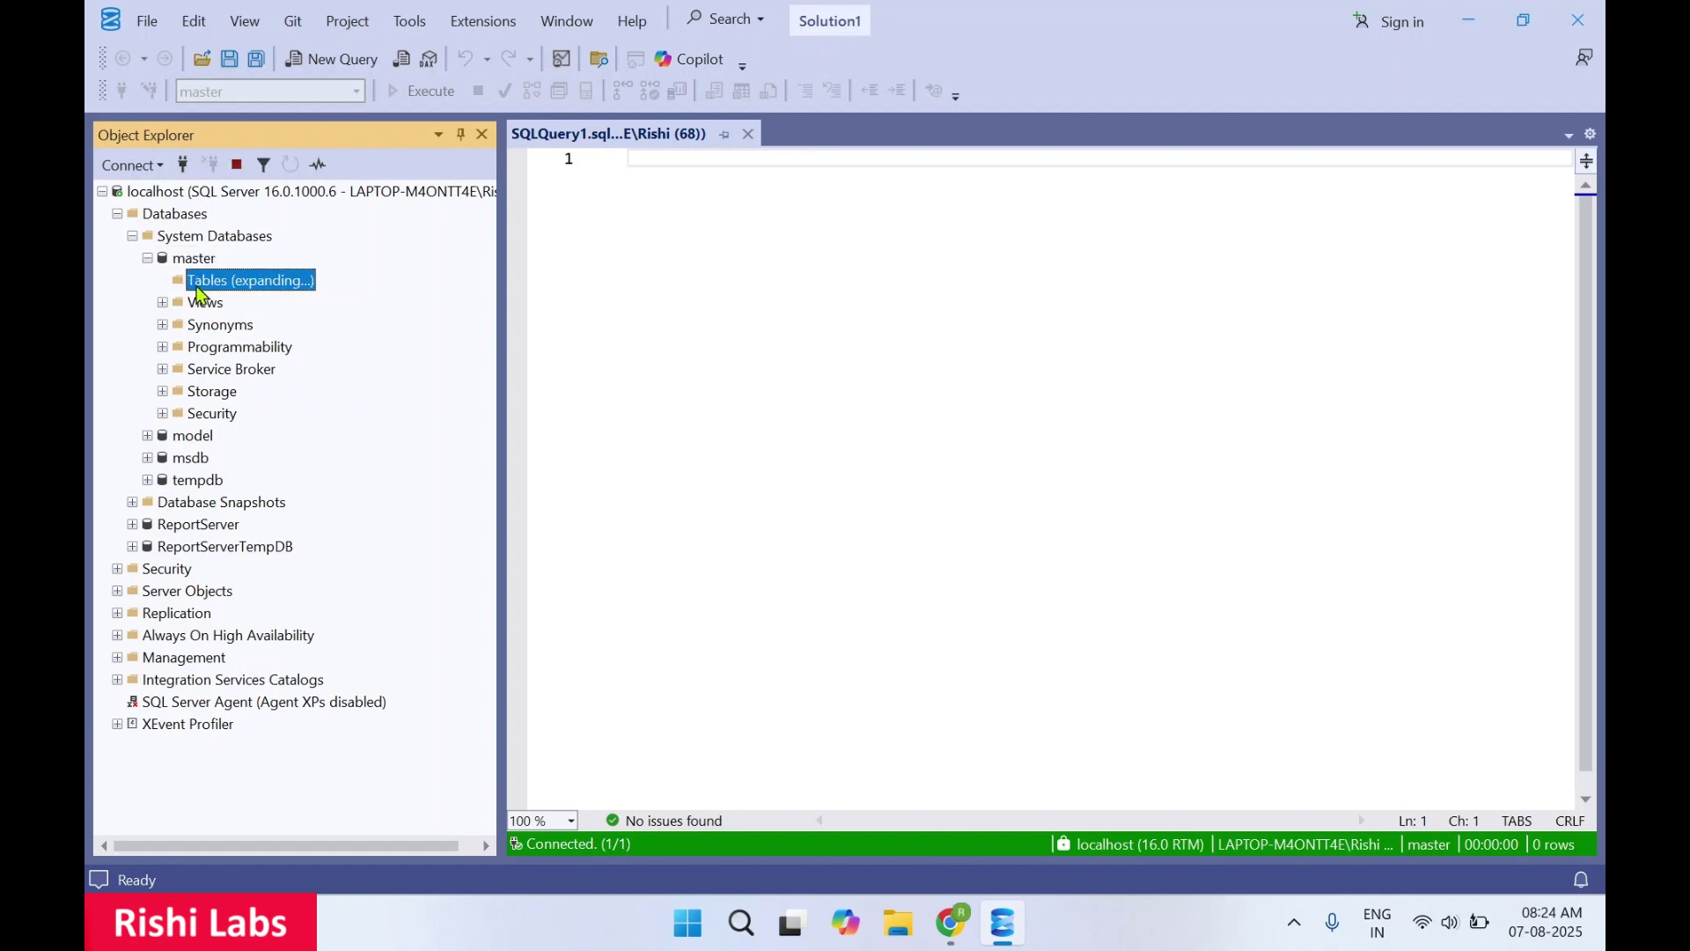
Expand the System Tables folder of the master database and look through the tables it contains.
key(Down)
key(Right)
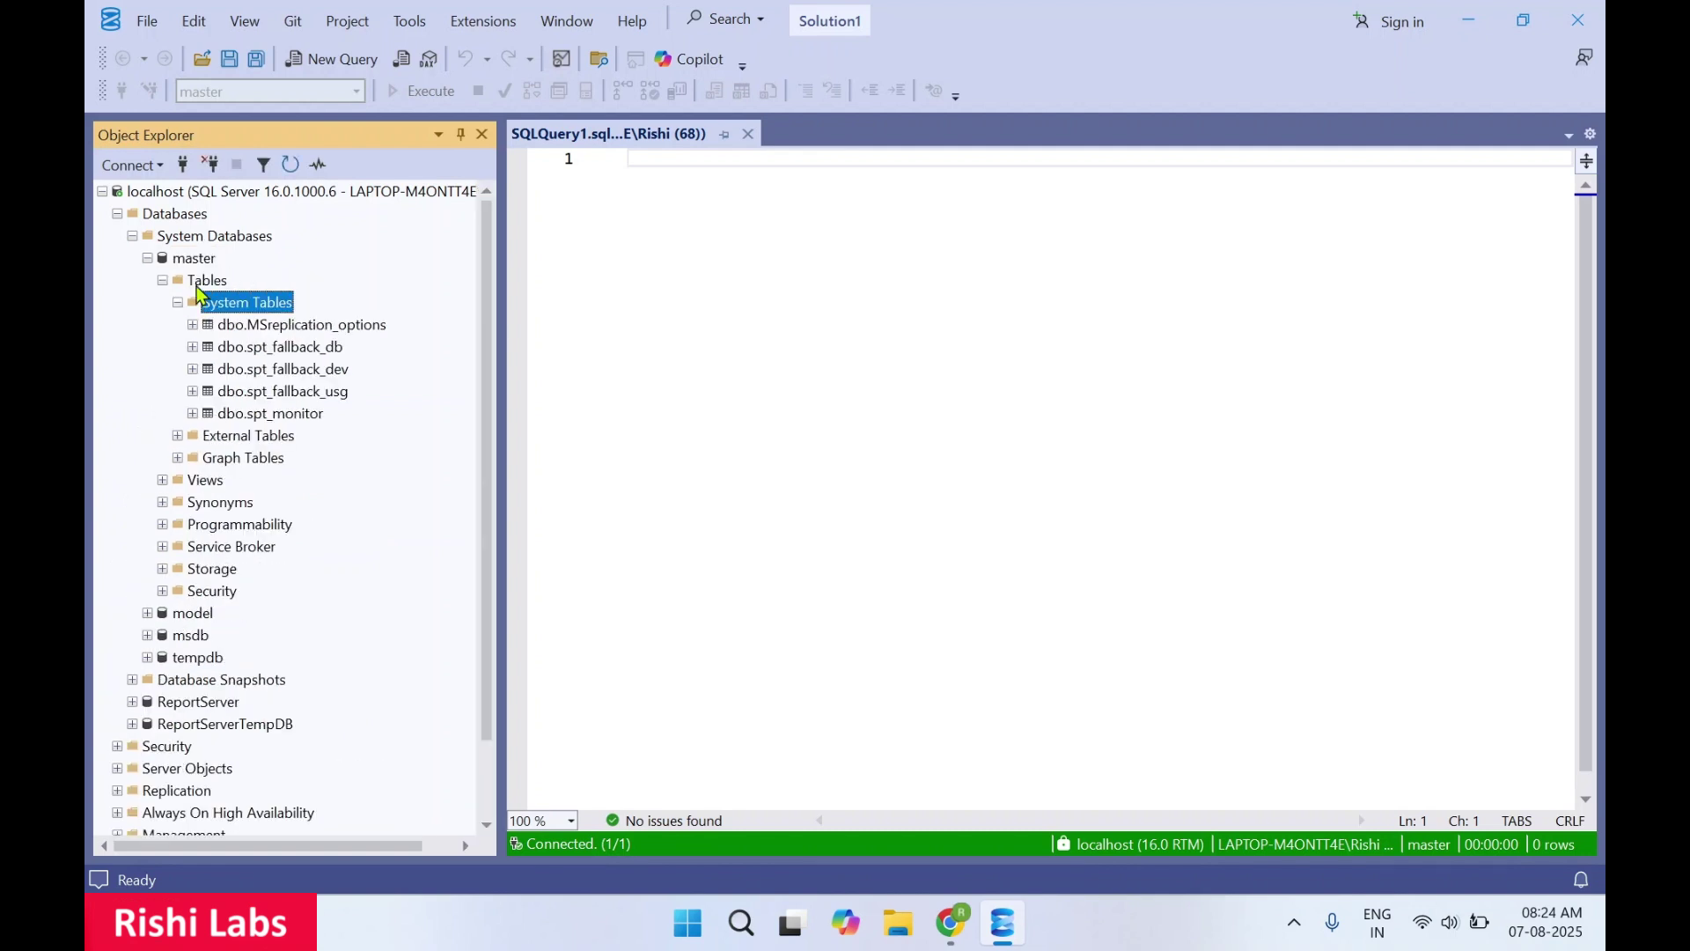
key(Down)
key(Down)
key(Down)
key(Up)
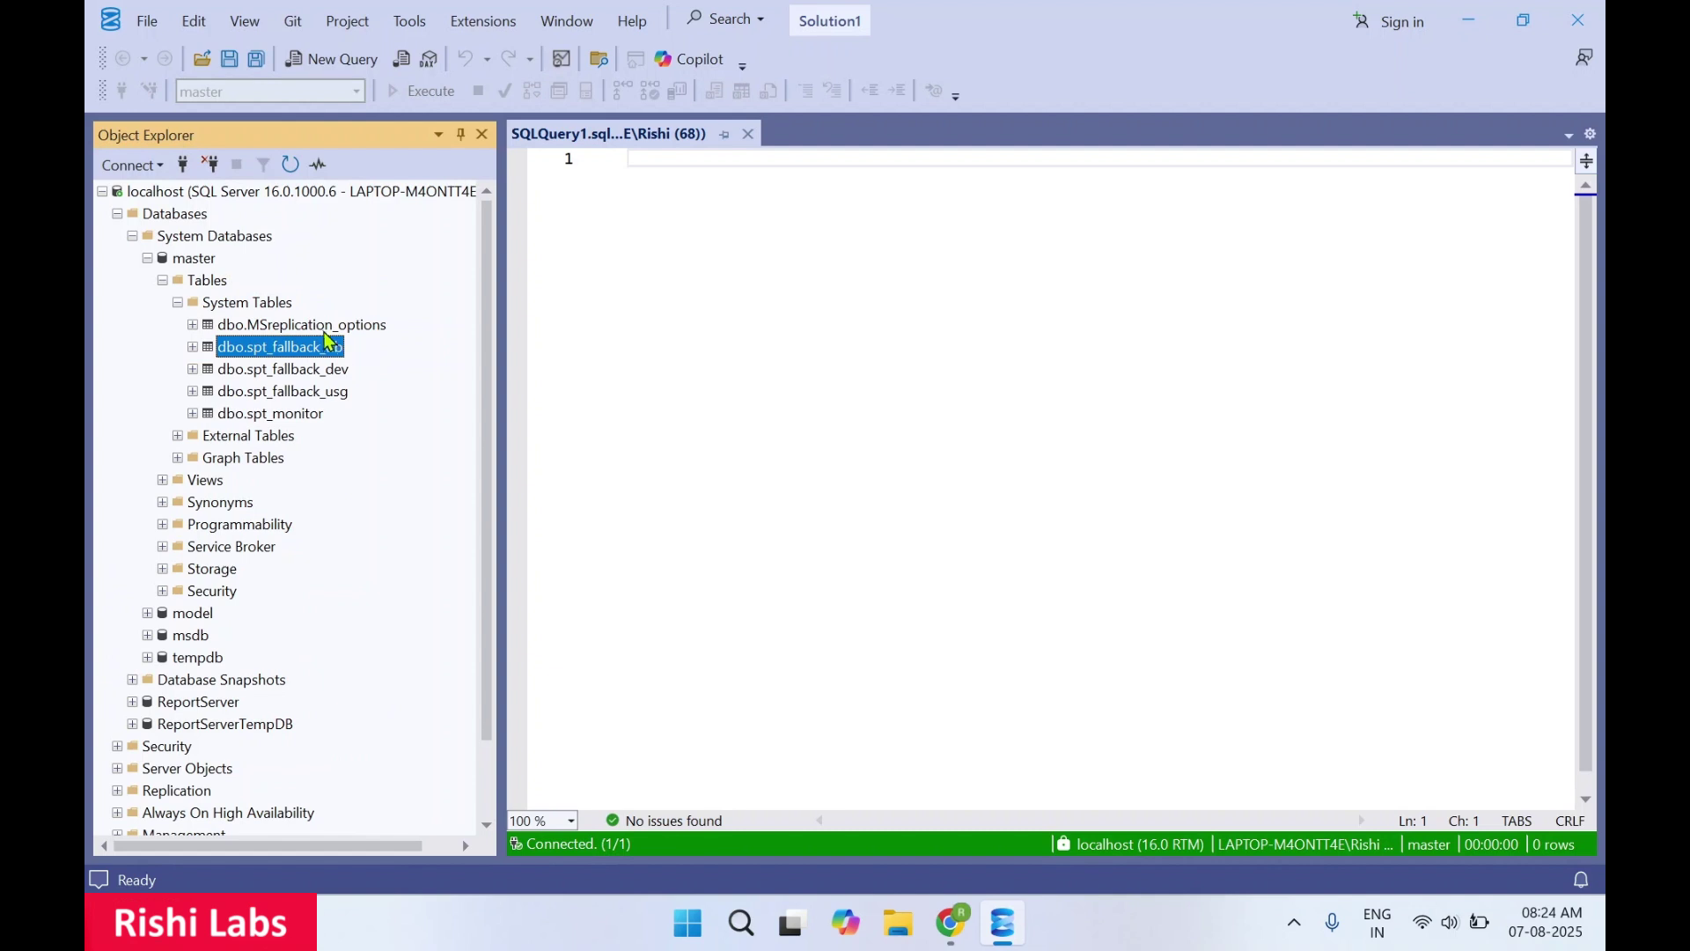
click(323, 330)
click(796, 313)
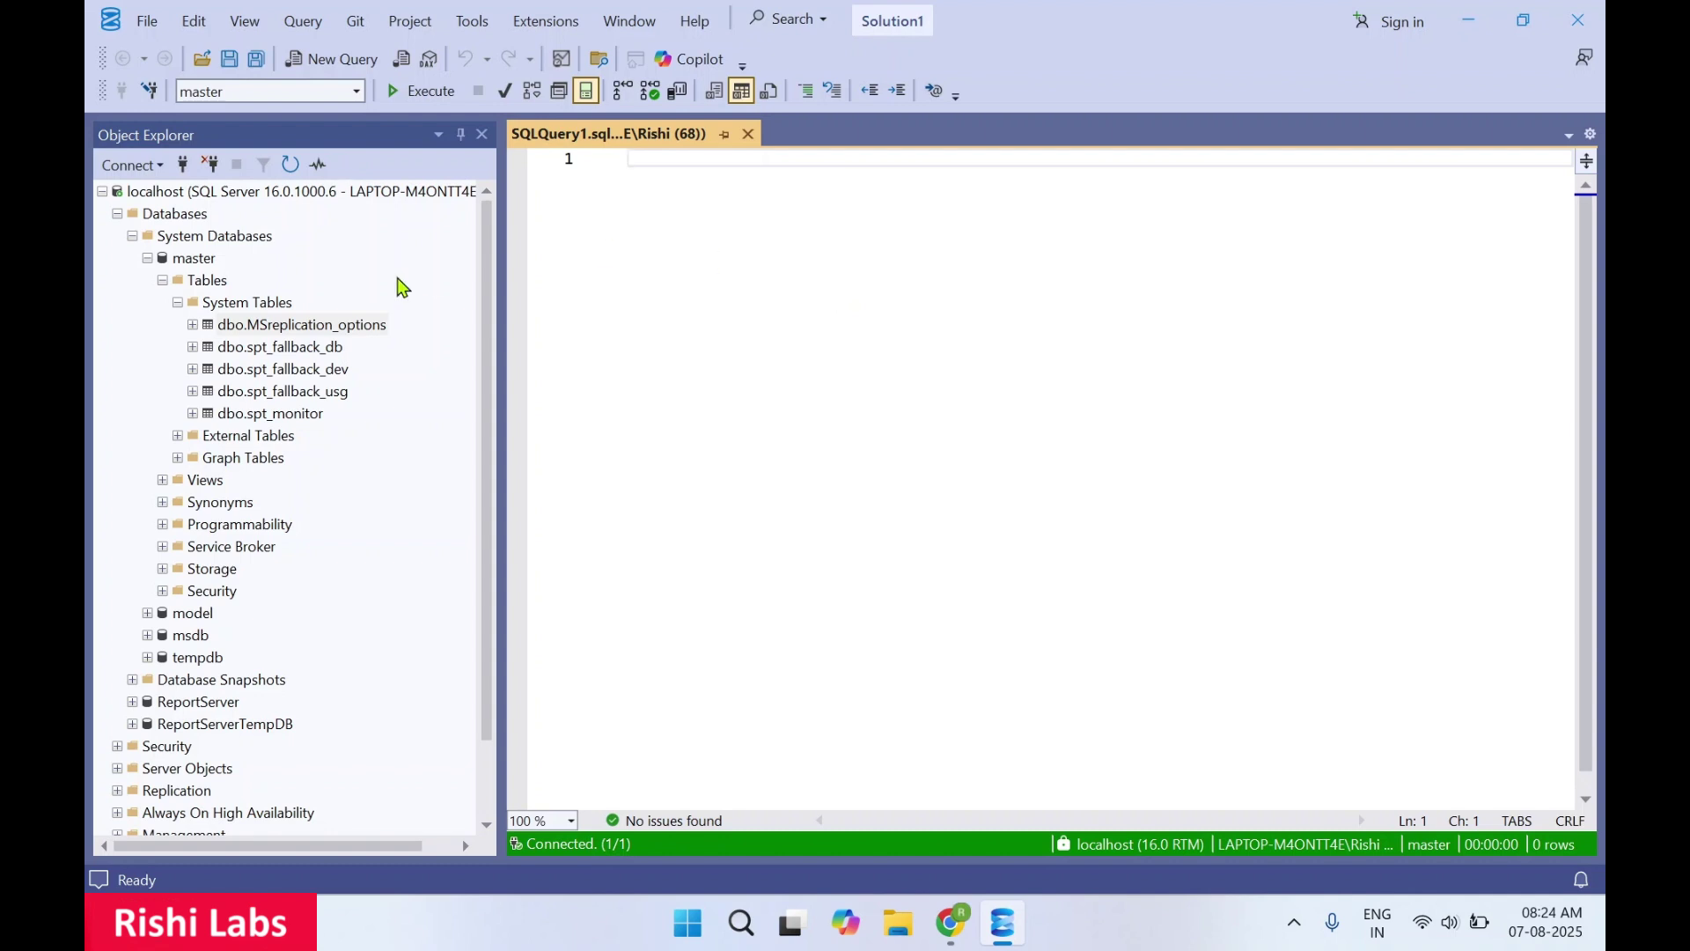
Insert the dbo.spt_monitor table name into the query window, complete it as "select * from [dbo].[spt_monitor];" and execute the query.
click(273, 420)
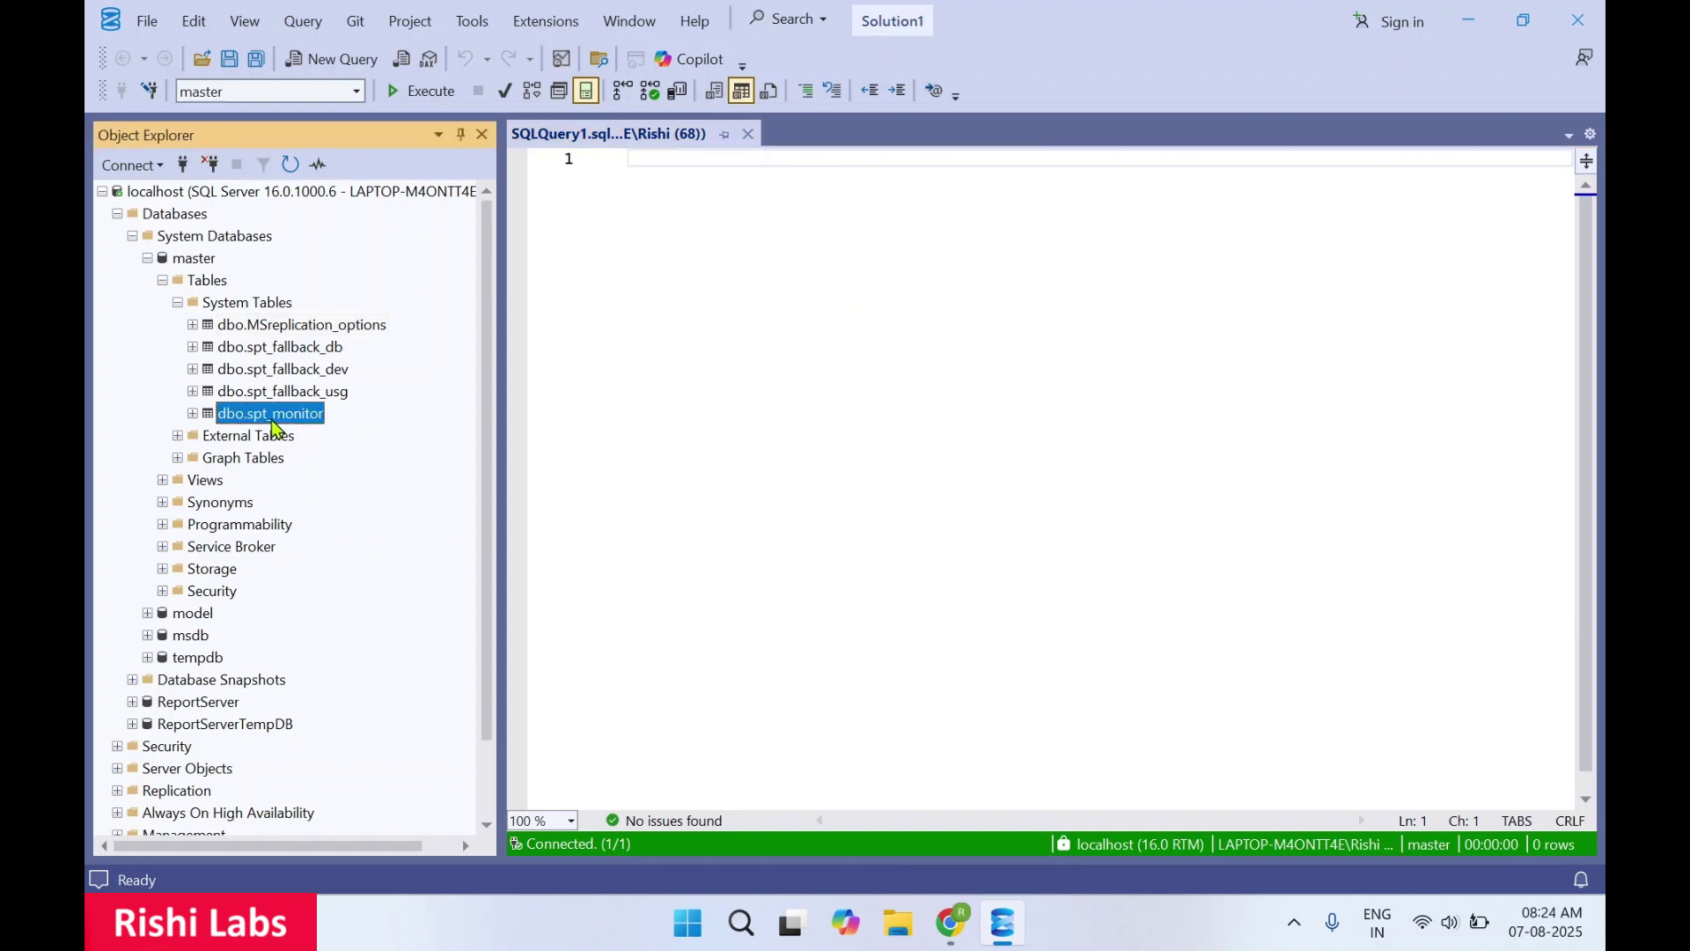
drag(273, 423, 747, 258)
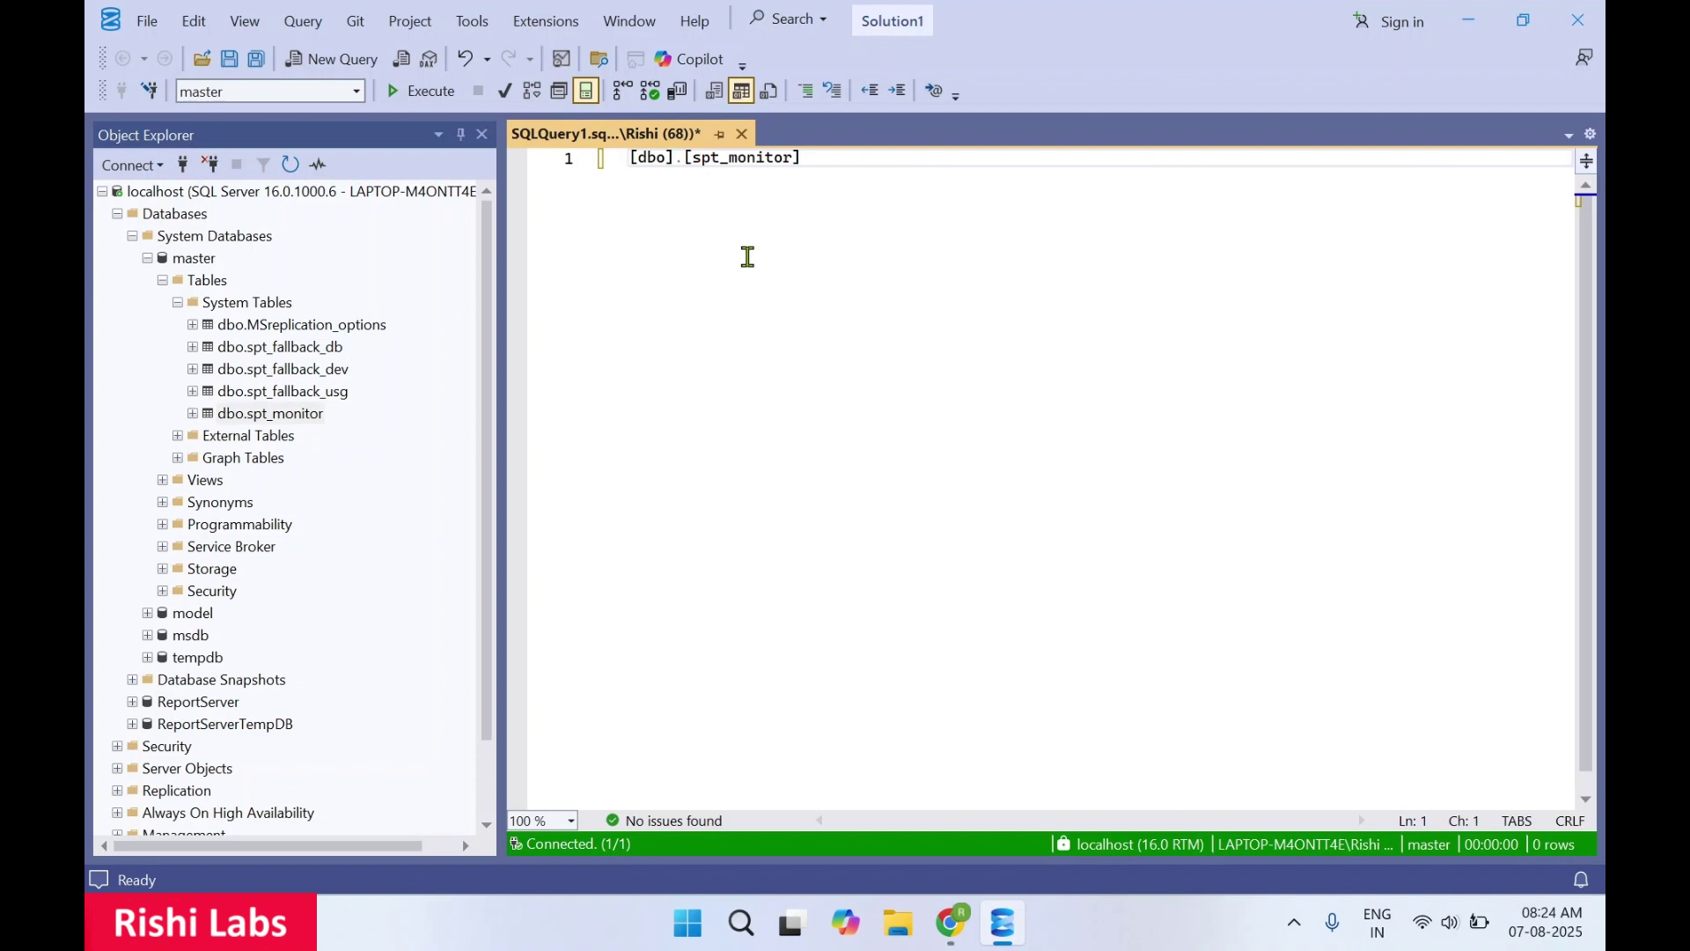
text(select )
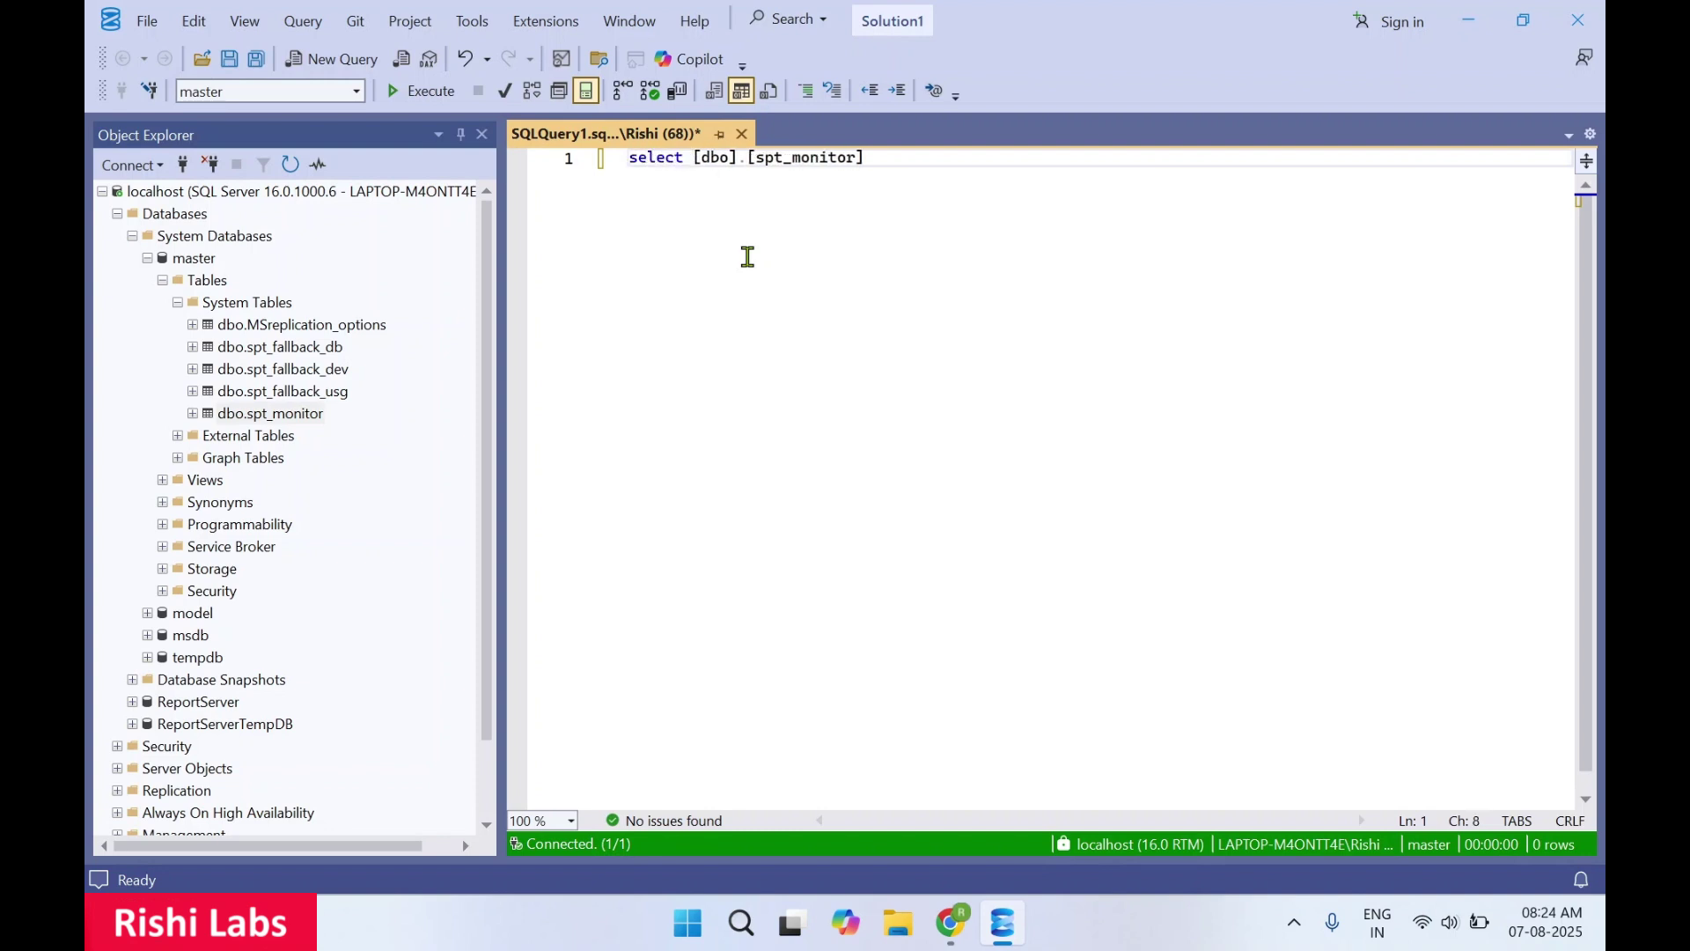
text(* fr)
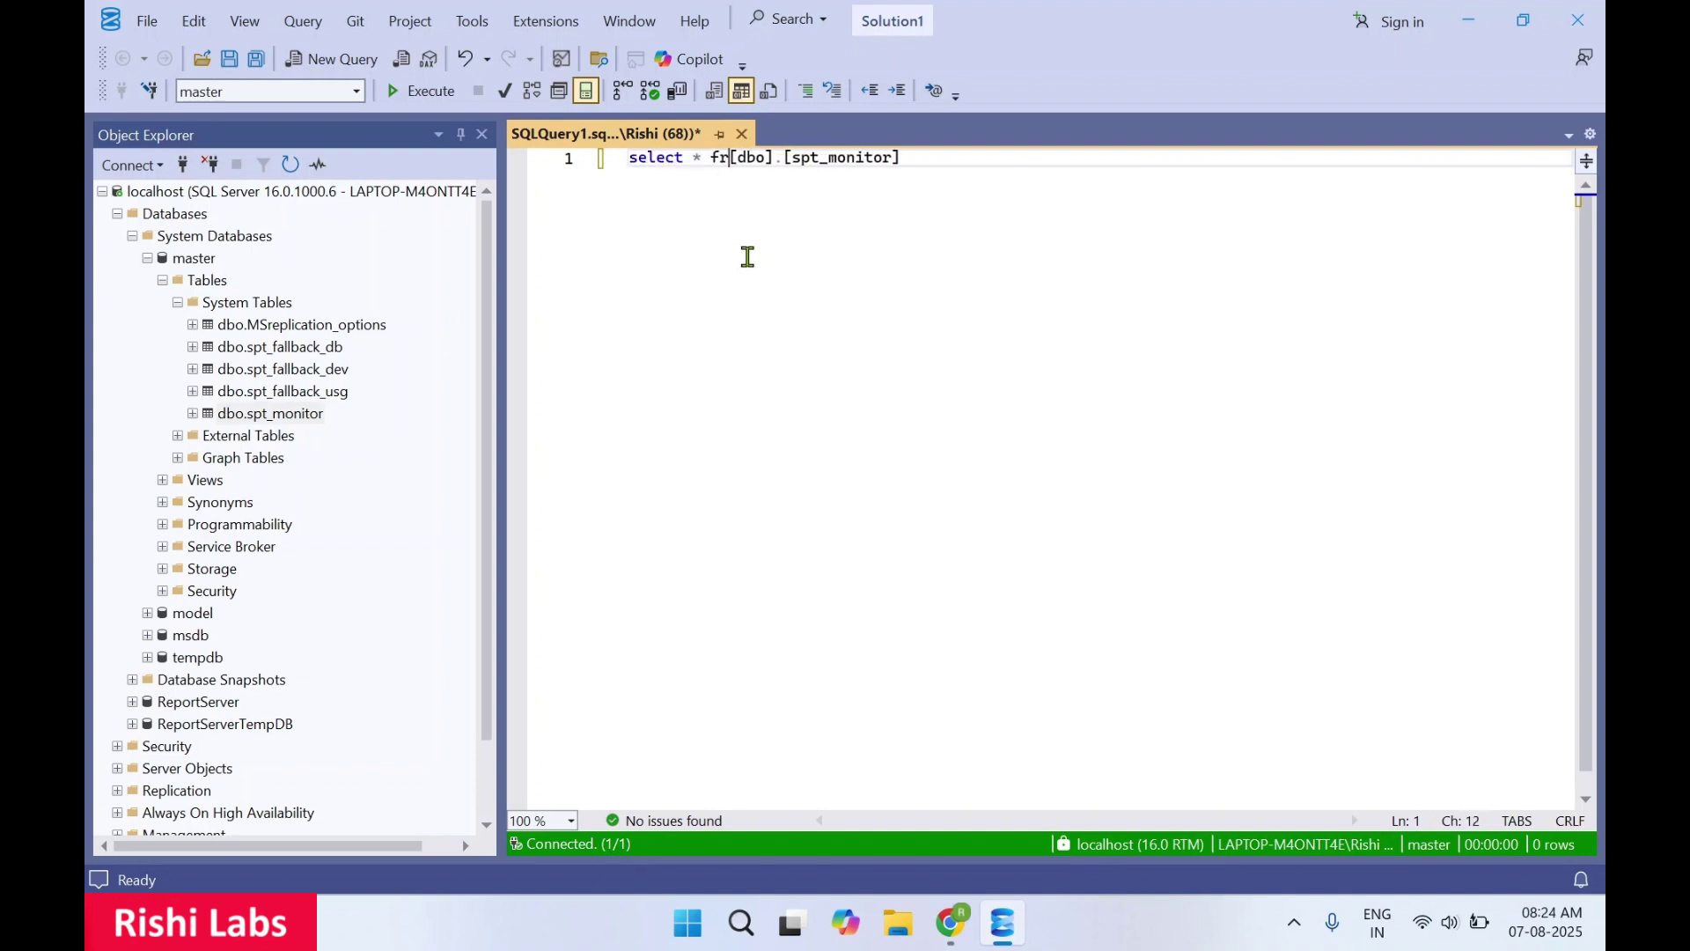
text(om)
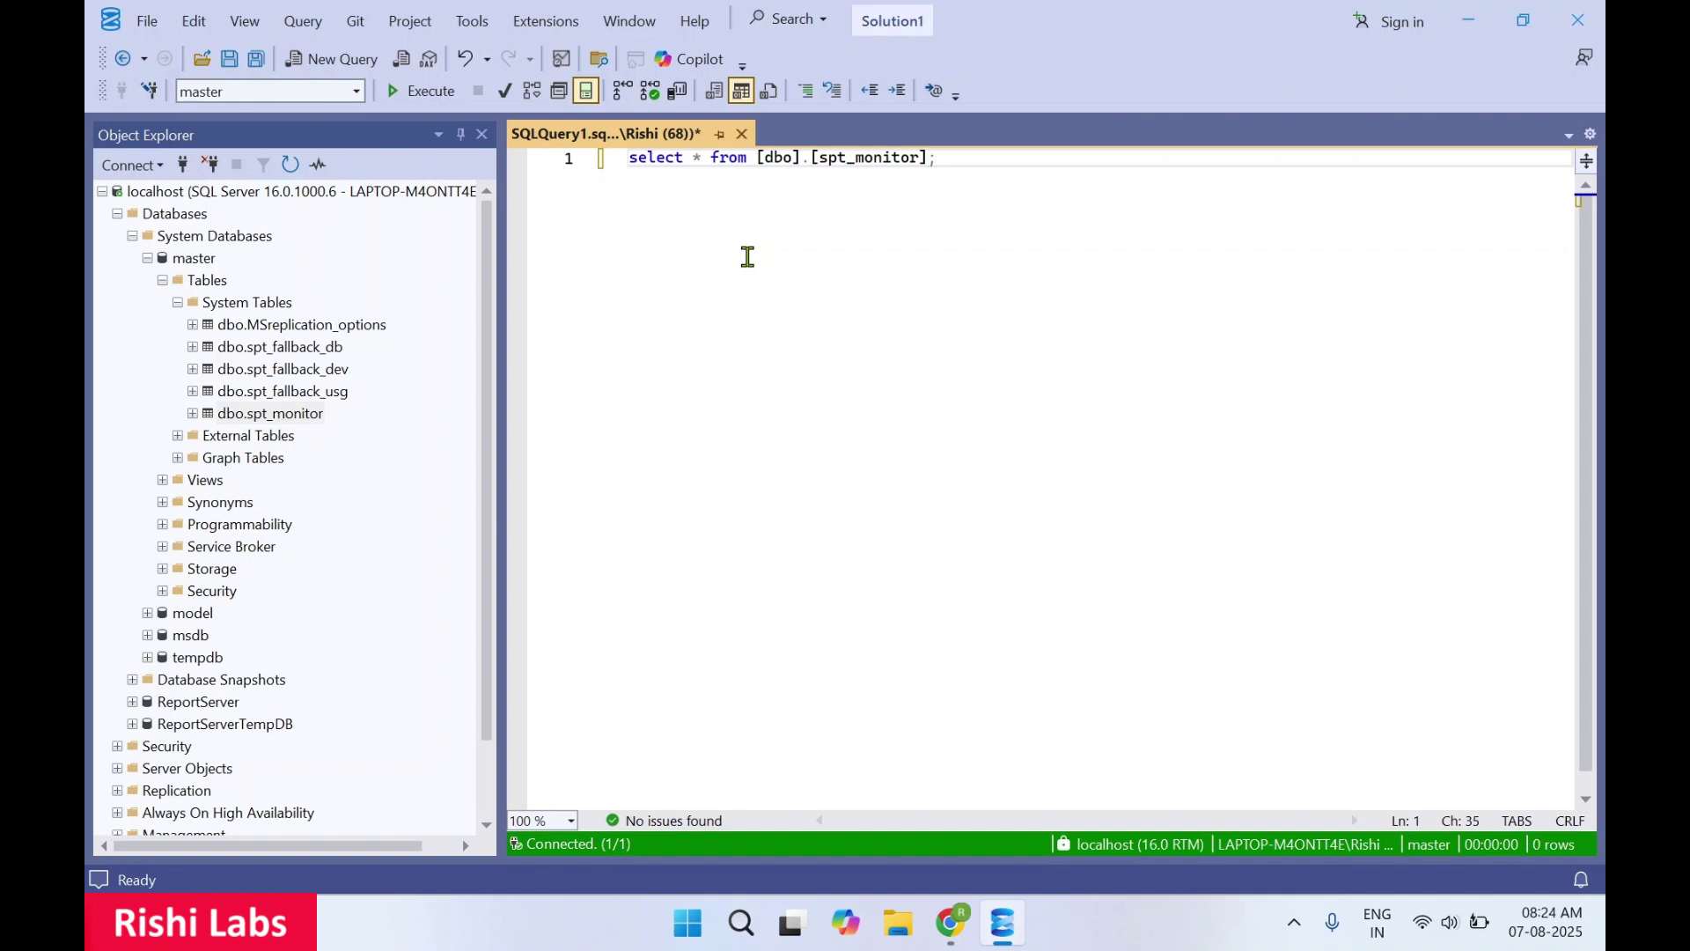
click(423, 91)
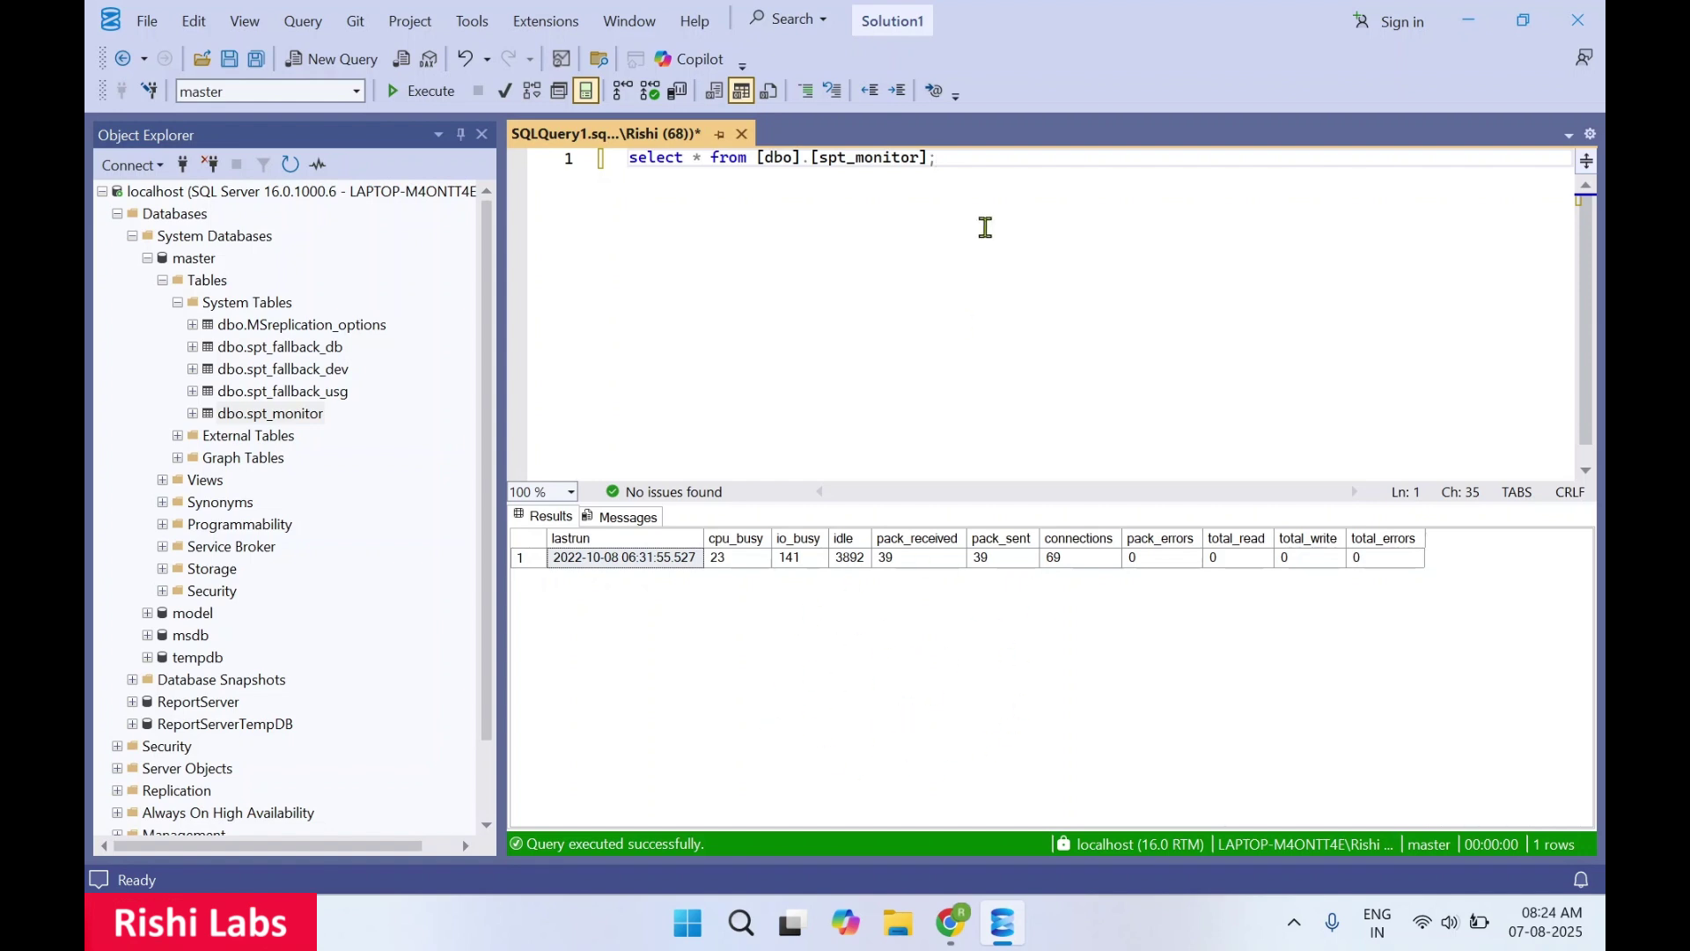
Exit SQL Server Management Studio without saving the changes to SQLQuery1.sql.
click(148, 23)
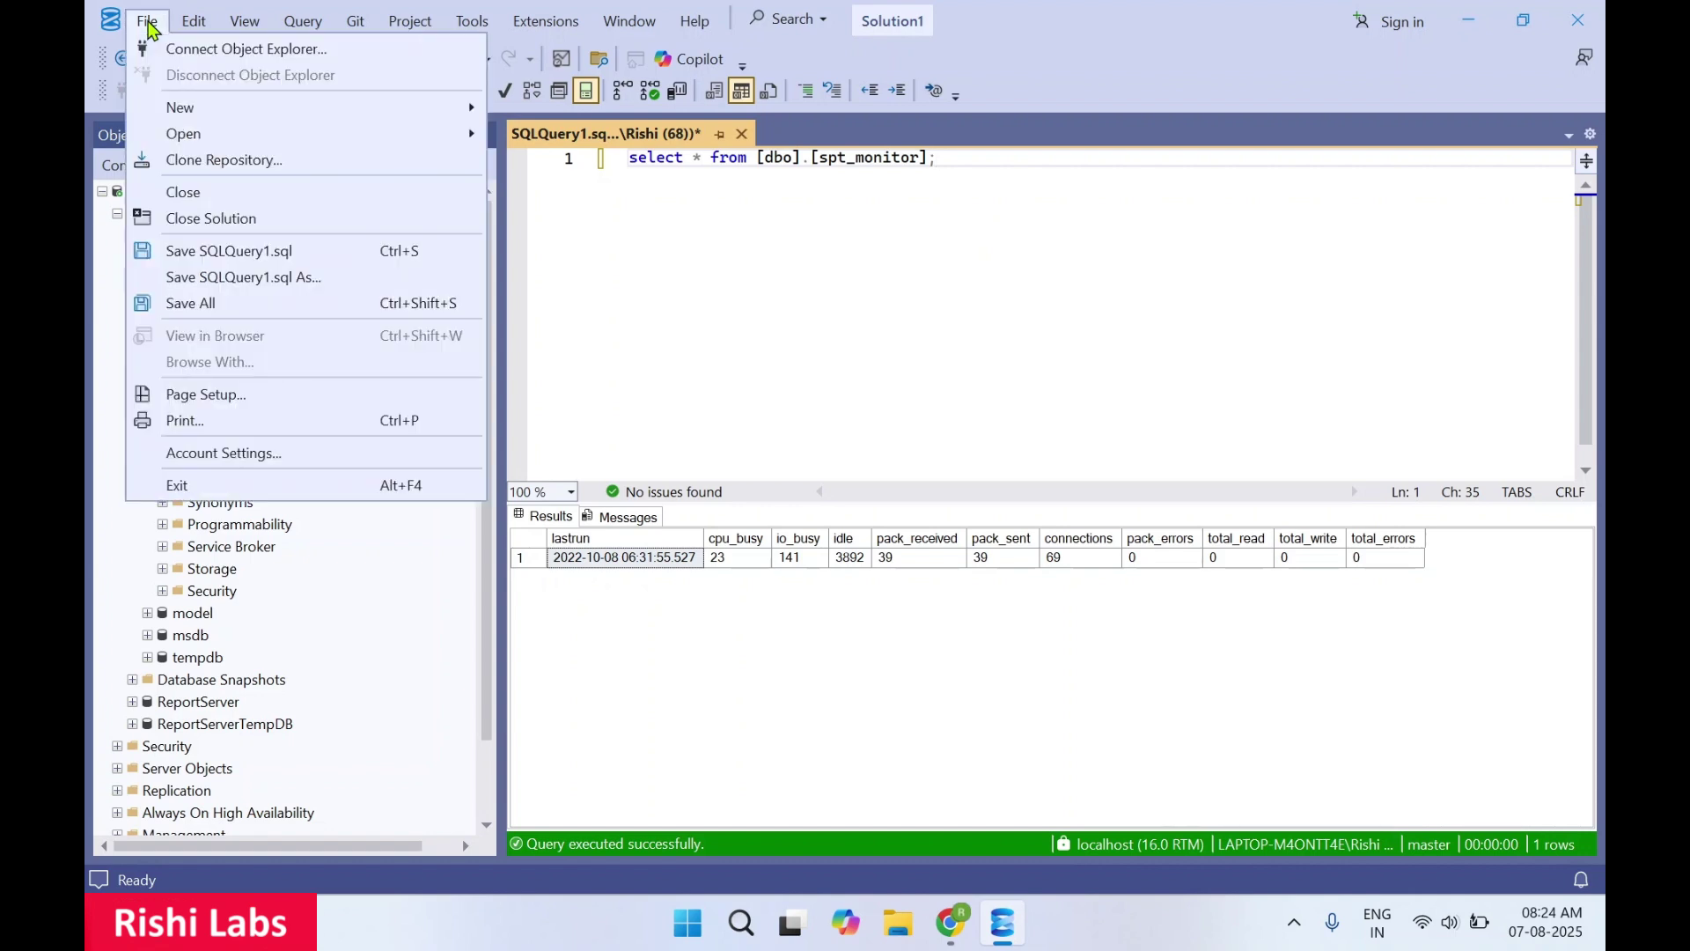
click(255, 487)
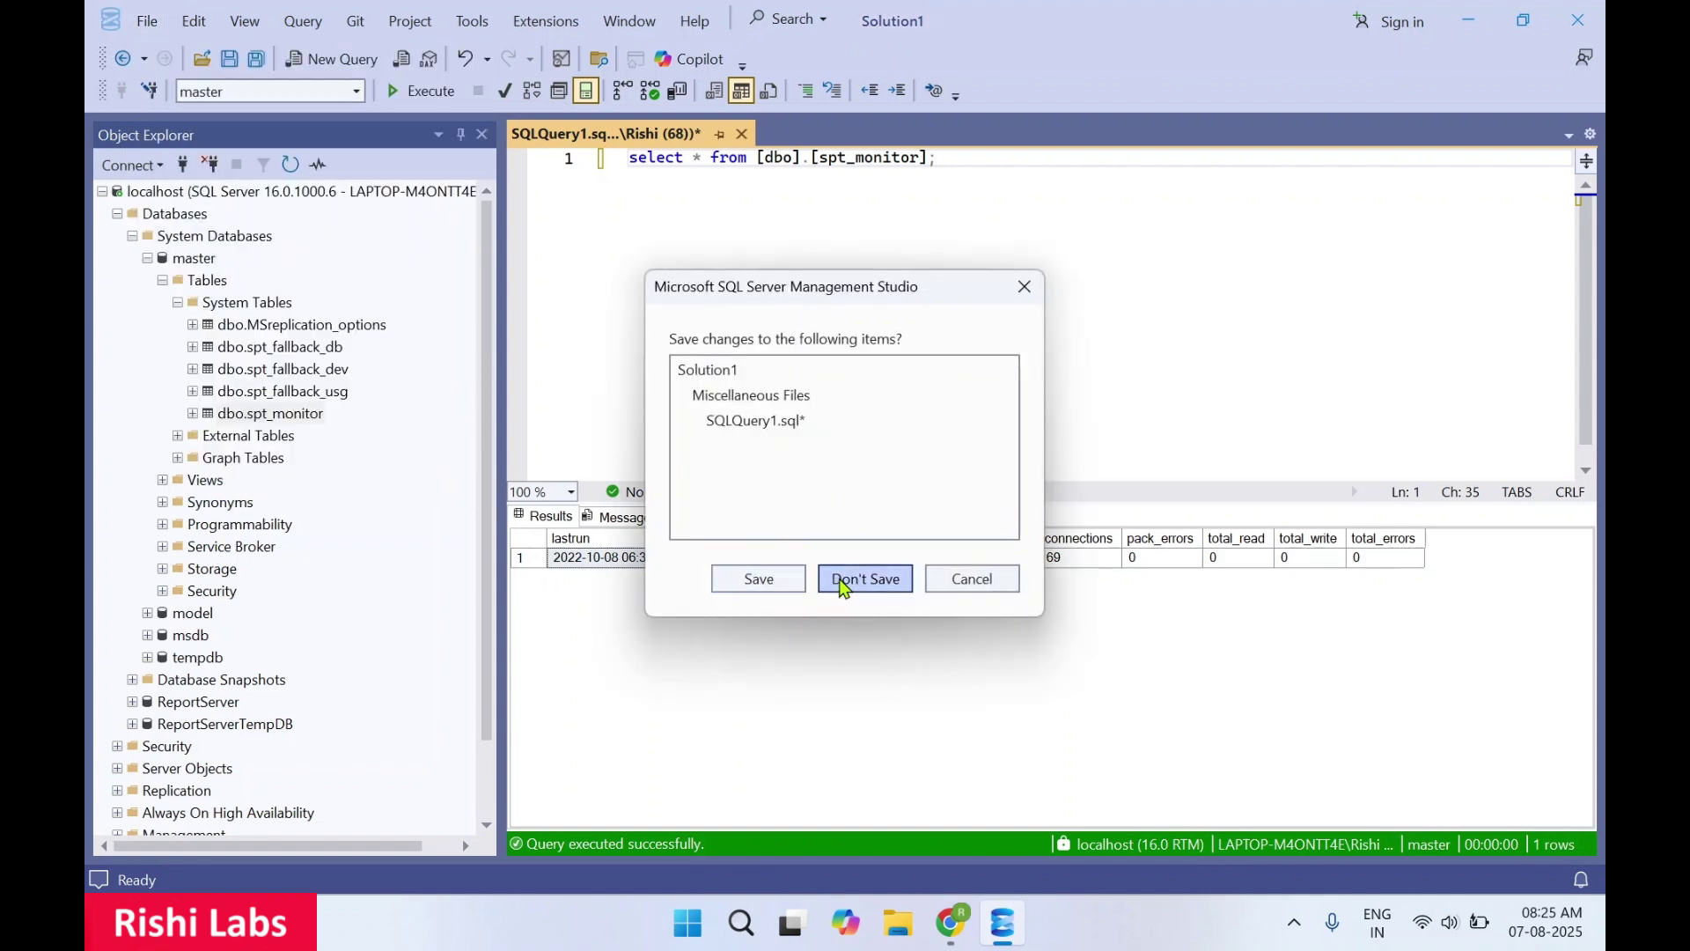
click(841, 581)
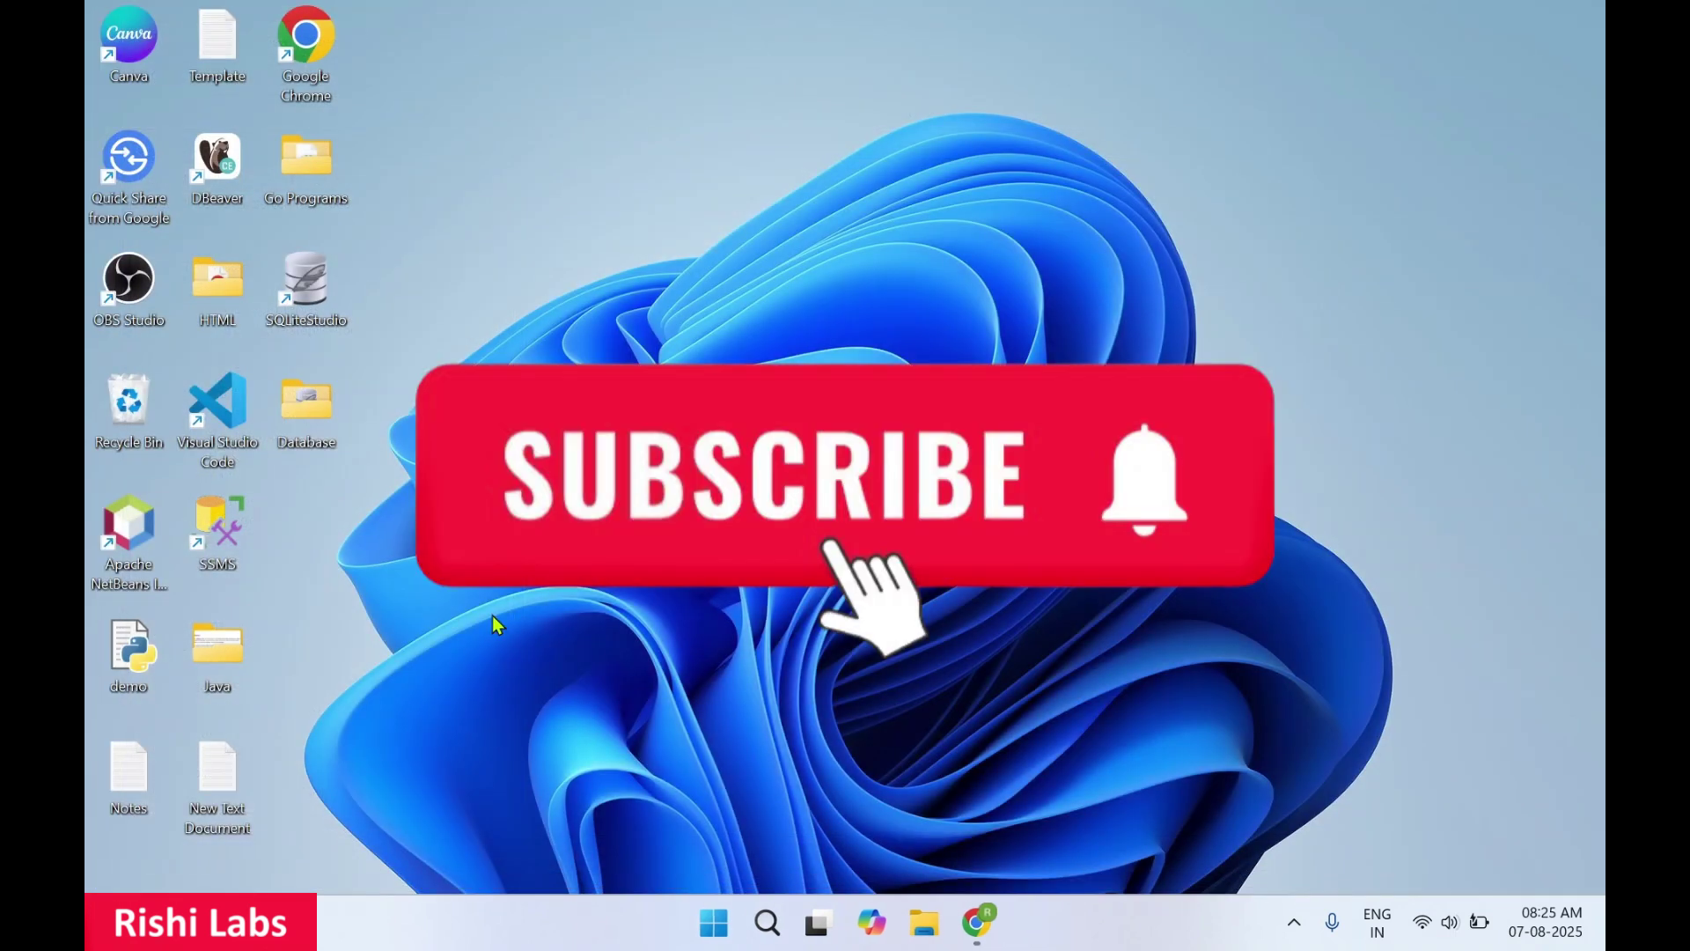